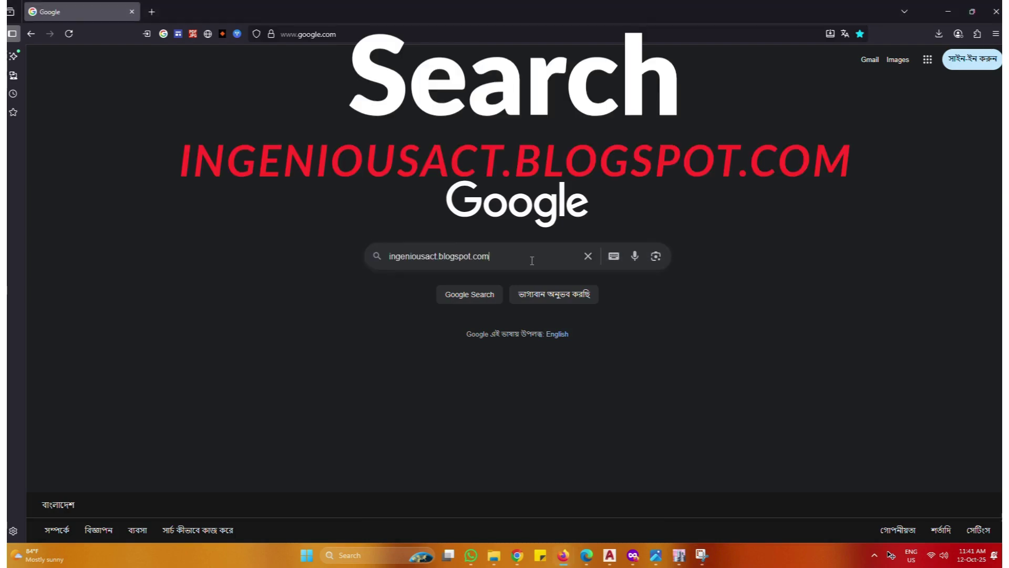
- Download ETABS 2017.0.1.zip from the Ingenious Act blog's E-TABS% post via Google Drive
{"action": "key", "text": "Return"}
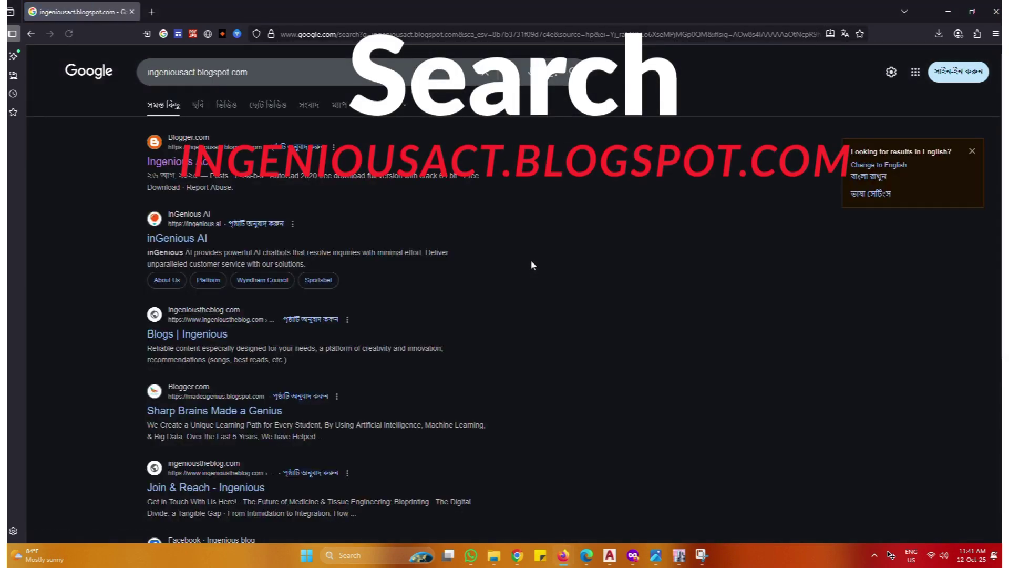
{"action": "left_click", "coordinate": [182, 165]}
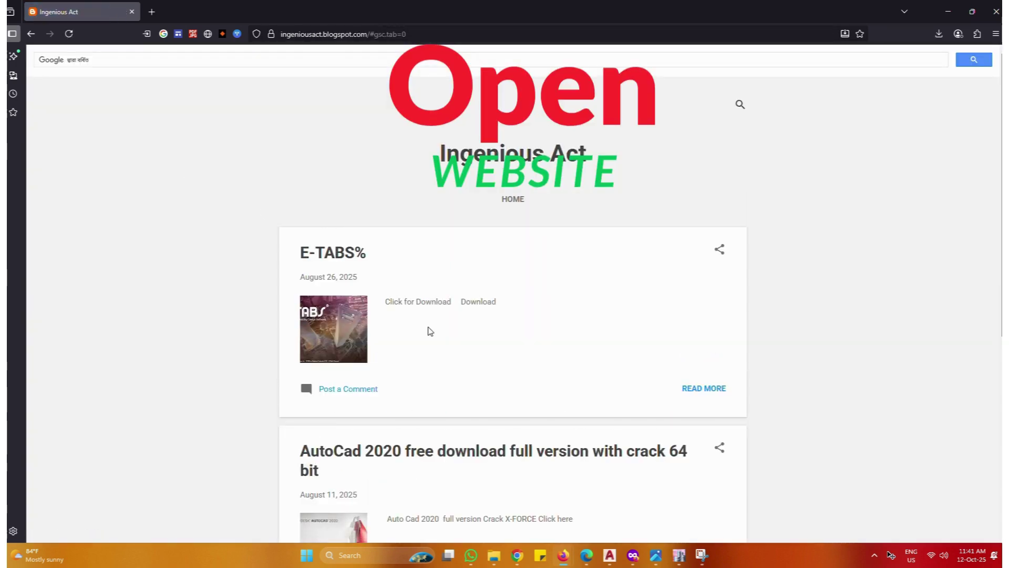
{"action": "left_click", "coordinate": [331, 258]}
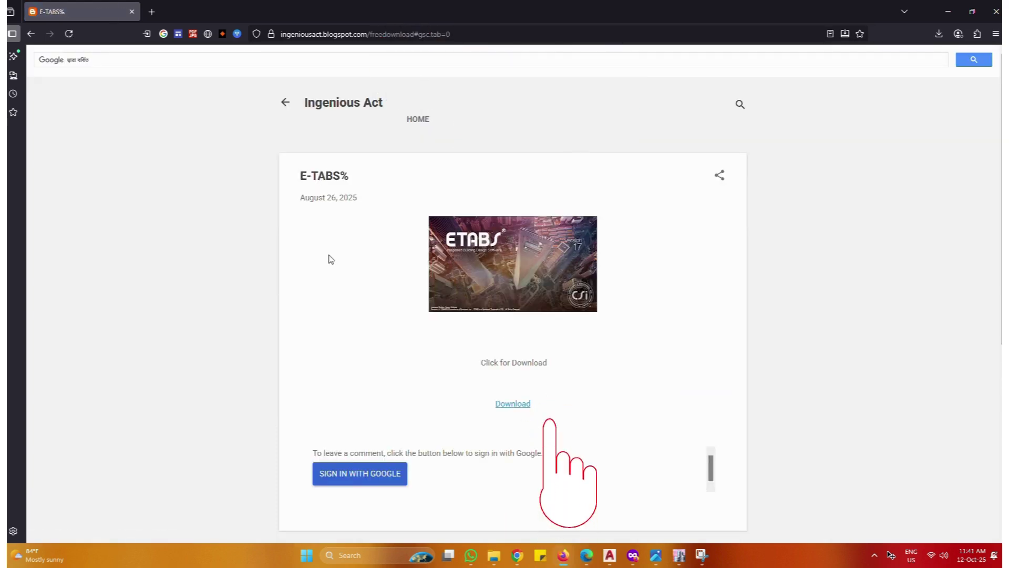
{"action": "left_click", "coordinate": [525, 403]}
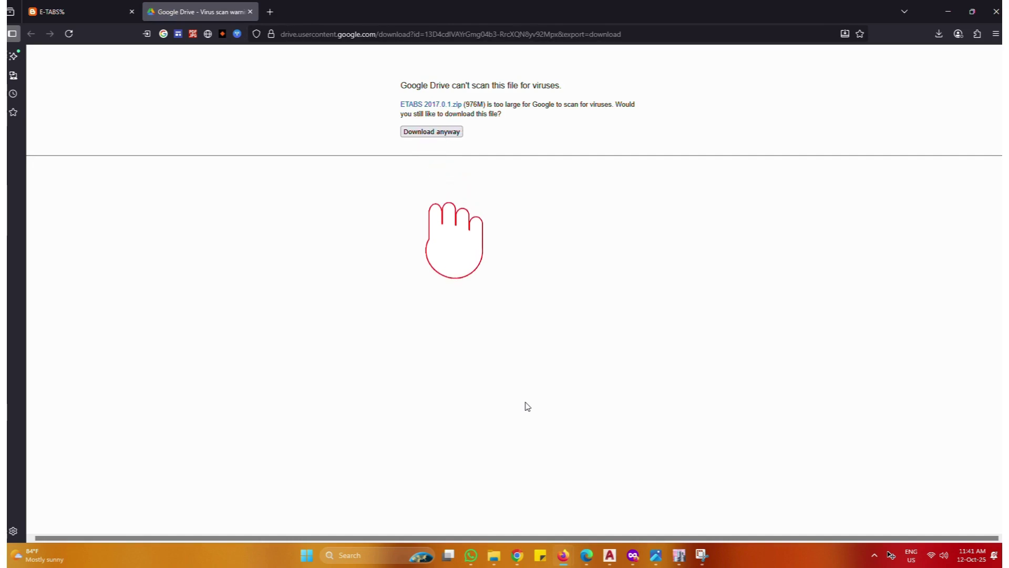
{"action": "left_click", "coordinate": [443, 132]}
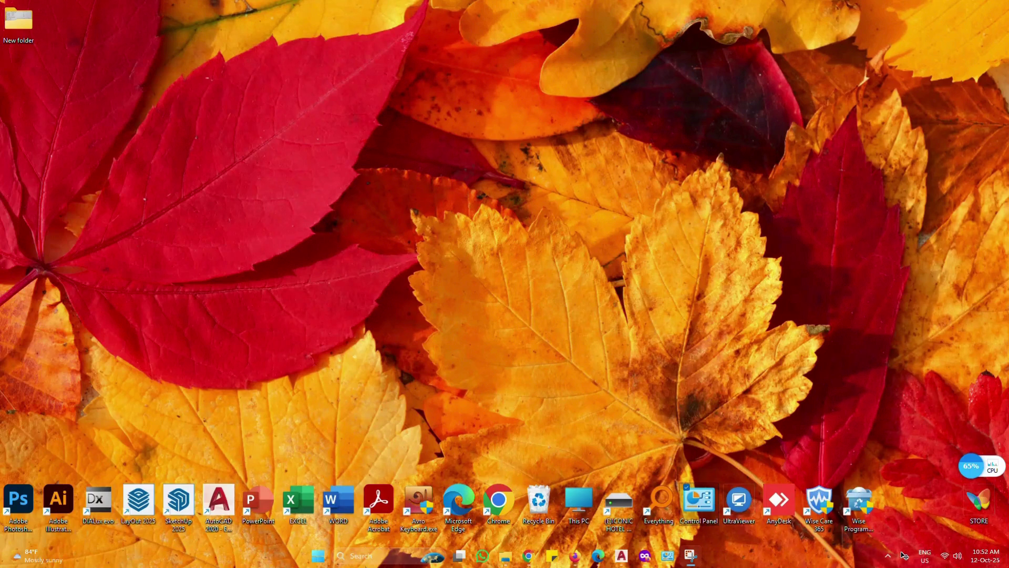
- Switch off real-time protection in Windows Security's Virus & threat protection settings
{"action": "left_click", "coordinate": [369, 560]}
{"action": "type", "text": "se"}
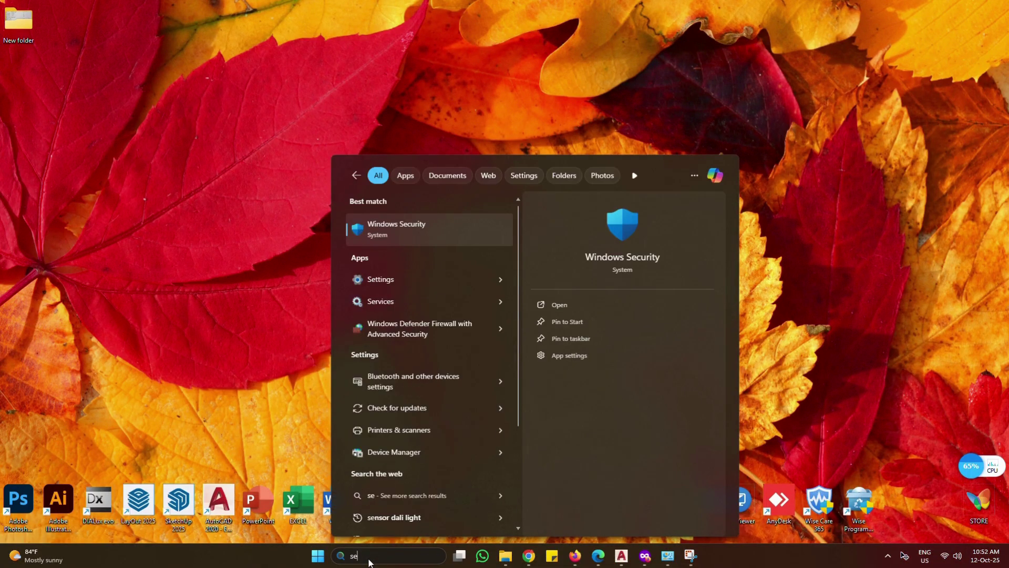
{"action": "left_click", "coordinate": [433, 231]}
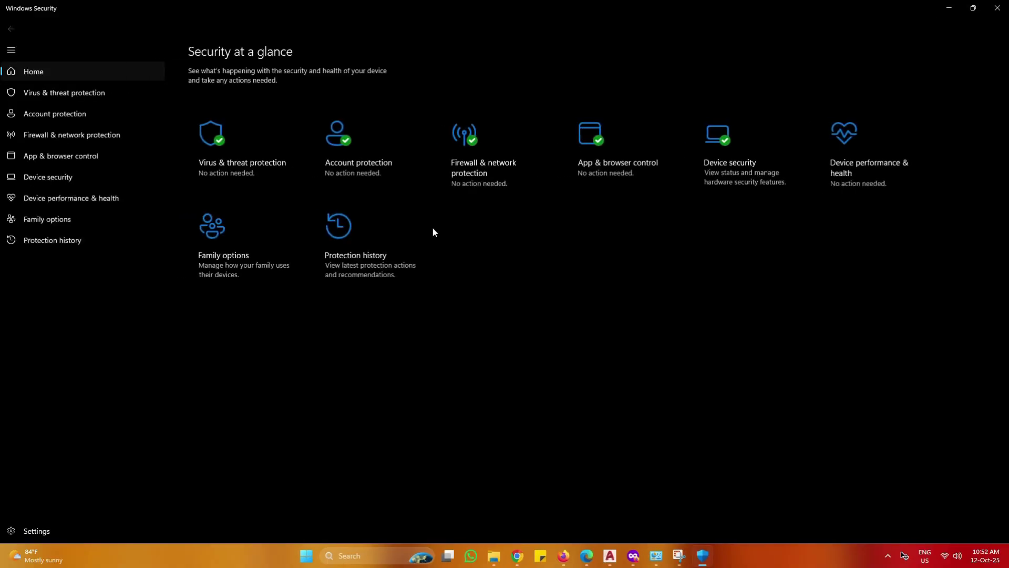
{"action": "left_click", "coordinate": [213, 117]}
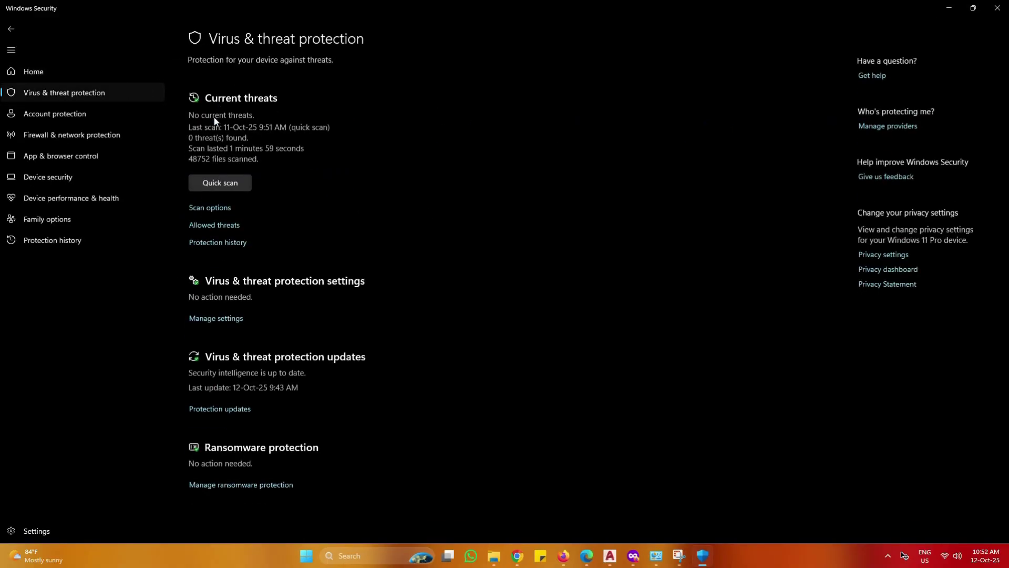
{"action": "left_click", "coordinate": [240, 321]}
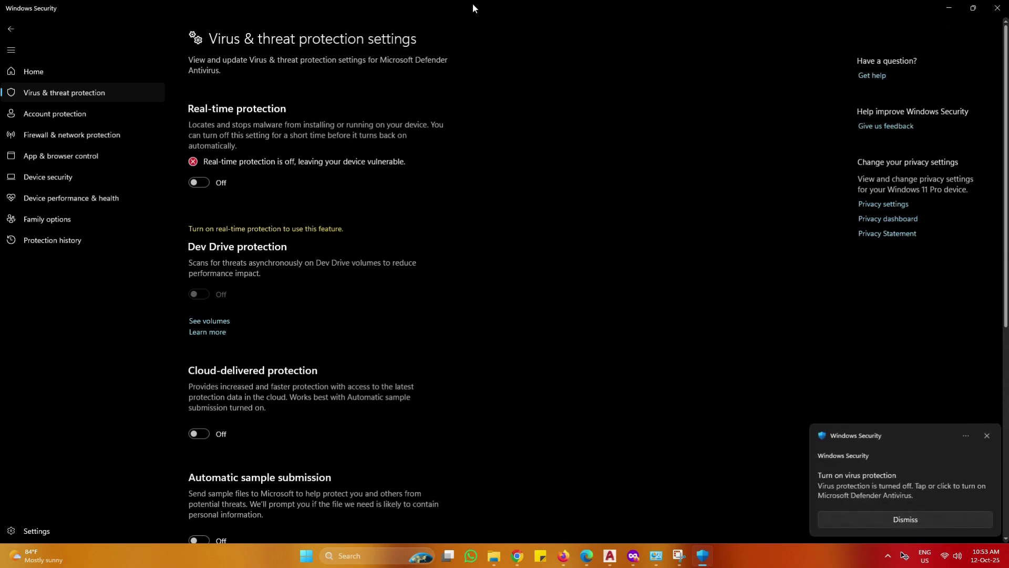
{"action": "left_click", "coordinate": [952, 15]}
- Extract ETABS 2017.0.1.zip in Downloads to an 'ETABS 2017.0.1' folder with WinRAR and open it
{"action": "double_click", "coordinate": [579, 497]}
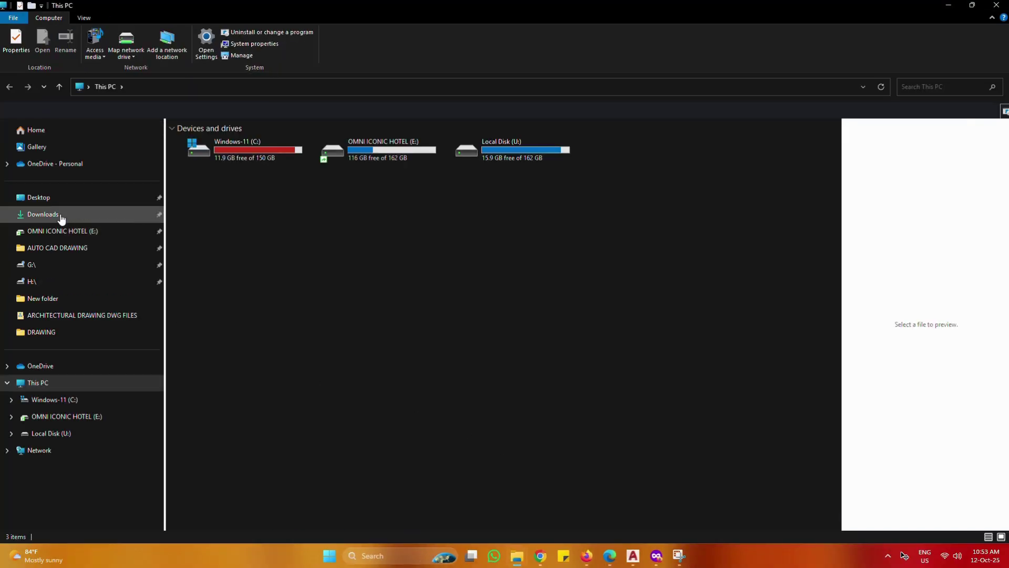
{"action": "left_click", "coordinate": [61, 216]}
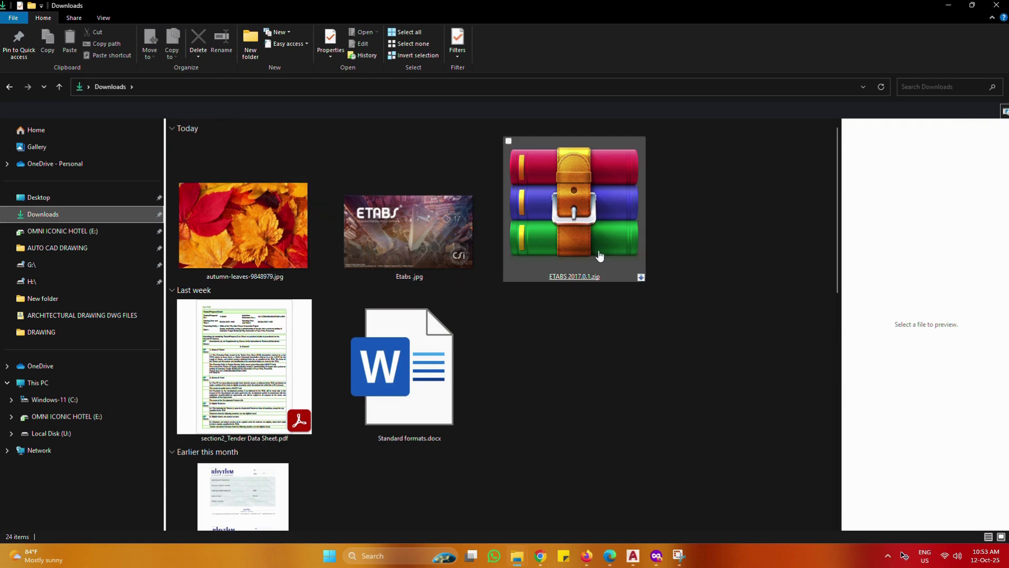
{"action": "left_click", "coordinate": [582, 218]}
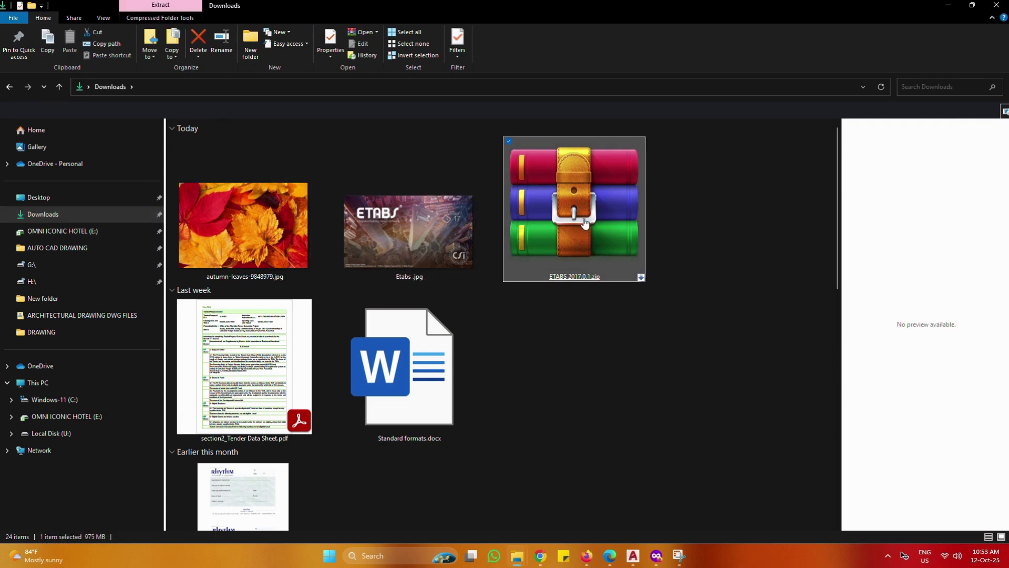
{"action": "right_click", "coordinate": [585, 223]}
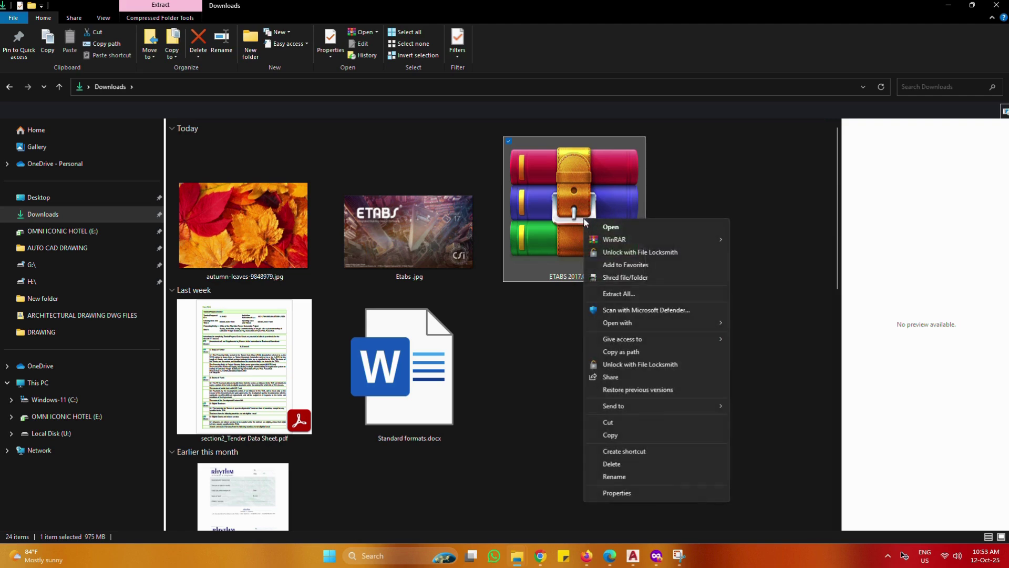
{"action": "mouse_move", "coordinate": [627, 244]}
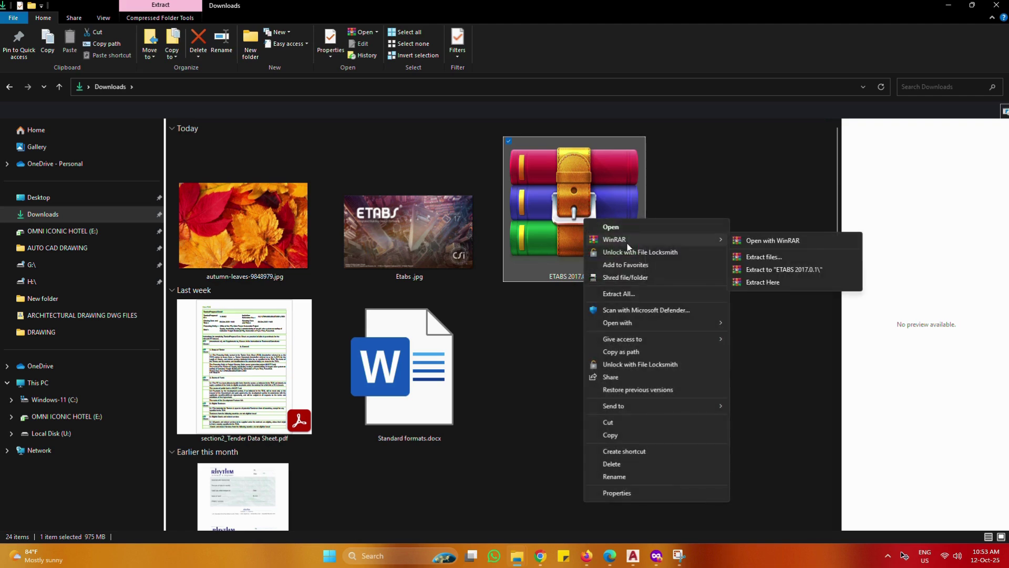
{"action": "left_click", "coordinate": [756, 269]}
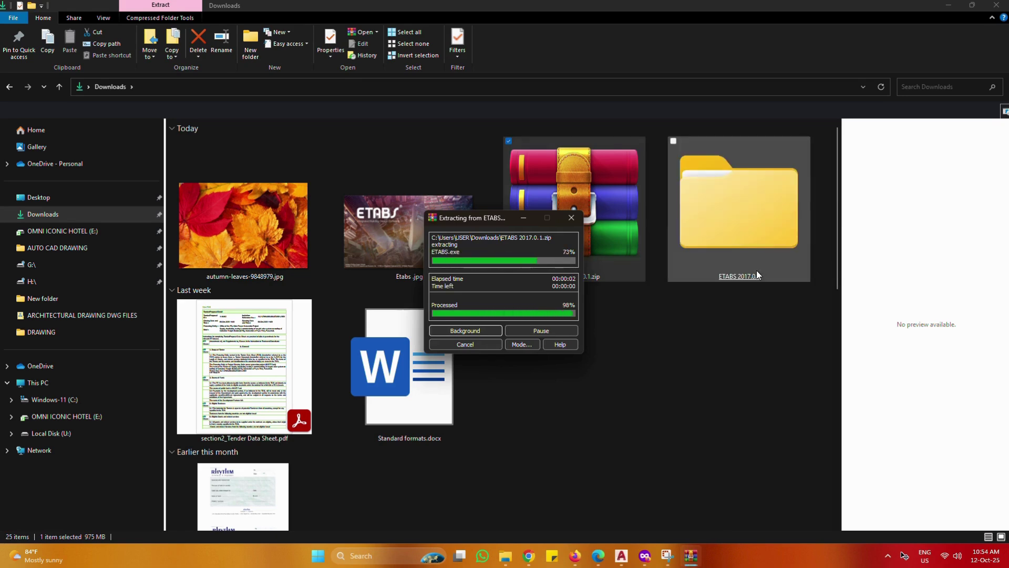
{"action": "double_click", "coordinate": [739, 234]}
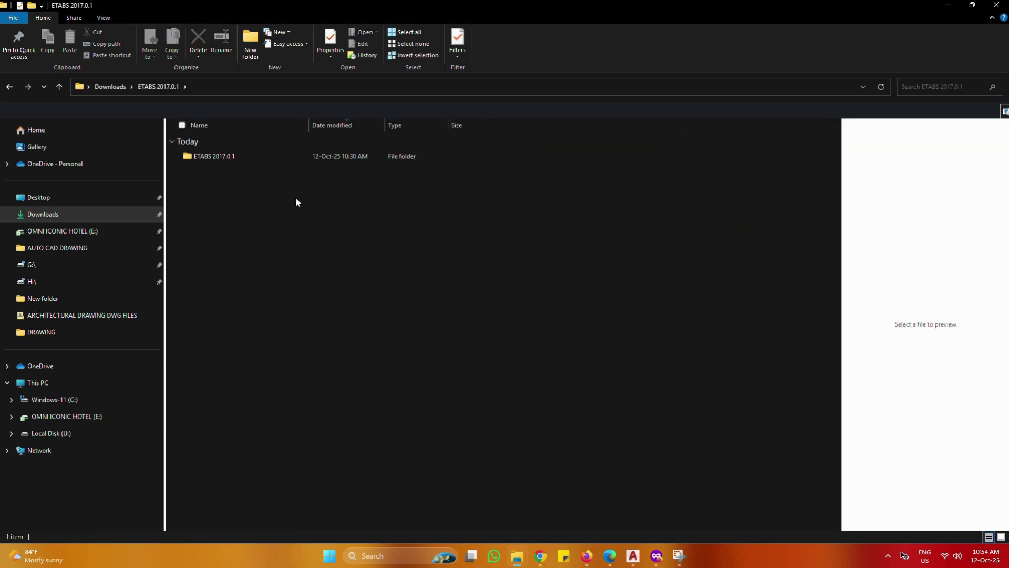
- In the inner ETABS 2017.0.1 folder, extract Crack.zip to a 'Crack' folder with WinRAR
{"action": "double_click", "coordinate": [248, 158]}
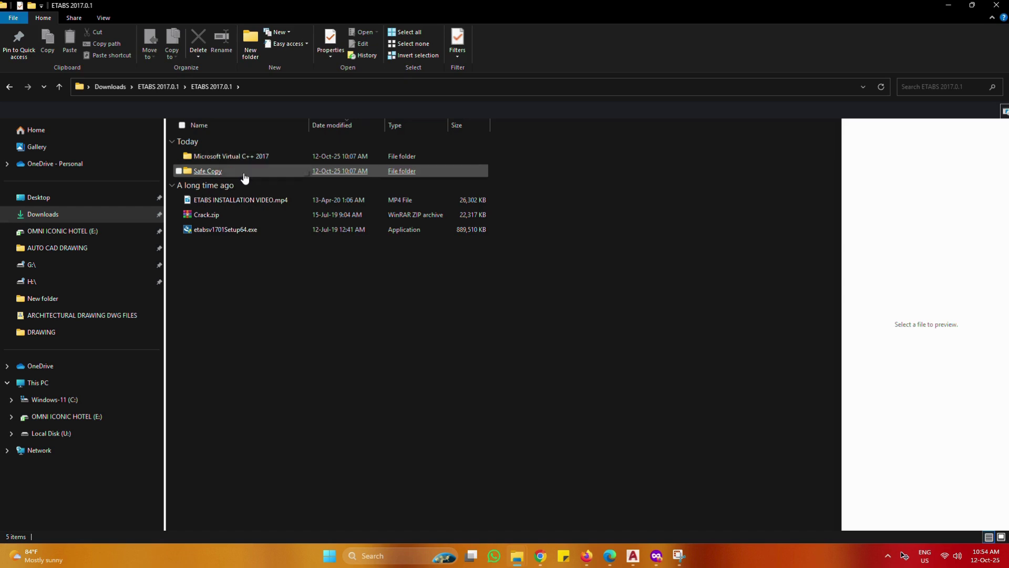
{"action": "right_click", "coordinate": [232, 217]}
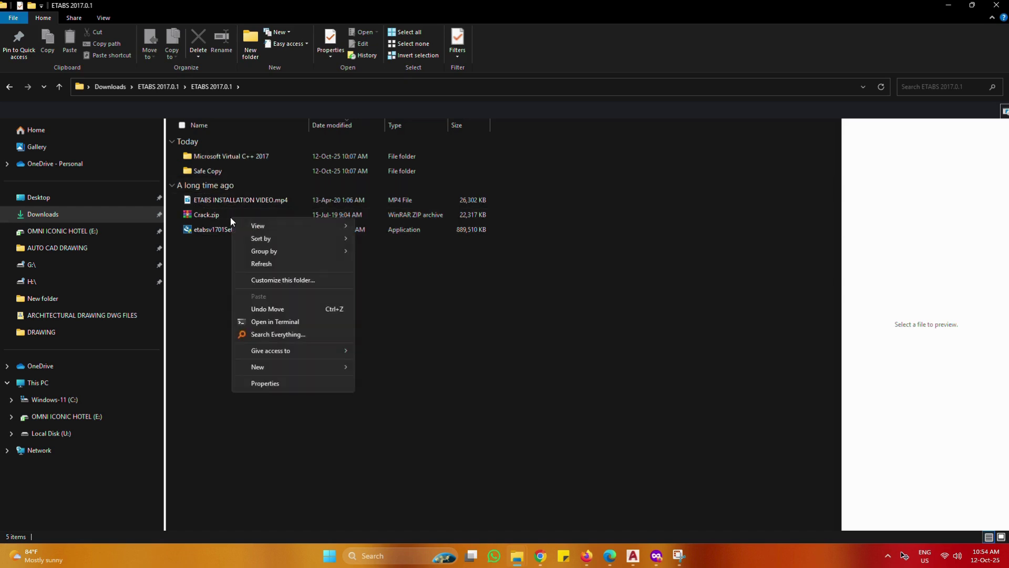
{"action": "left_click", "coordinate": [178, 214]}
{"action": "left_click", "coordinate": [178, 215]}
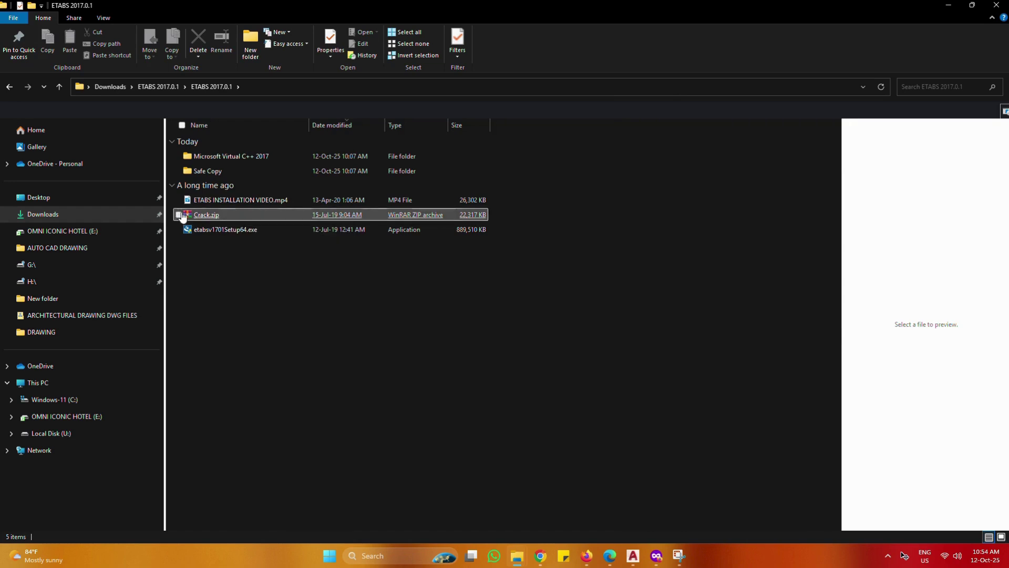
{"action": "right_click", "coordinate": [190, 215]}
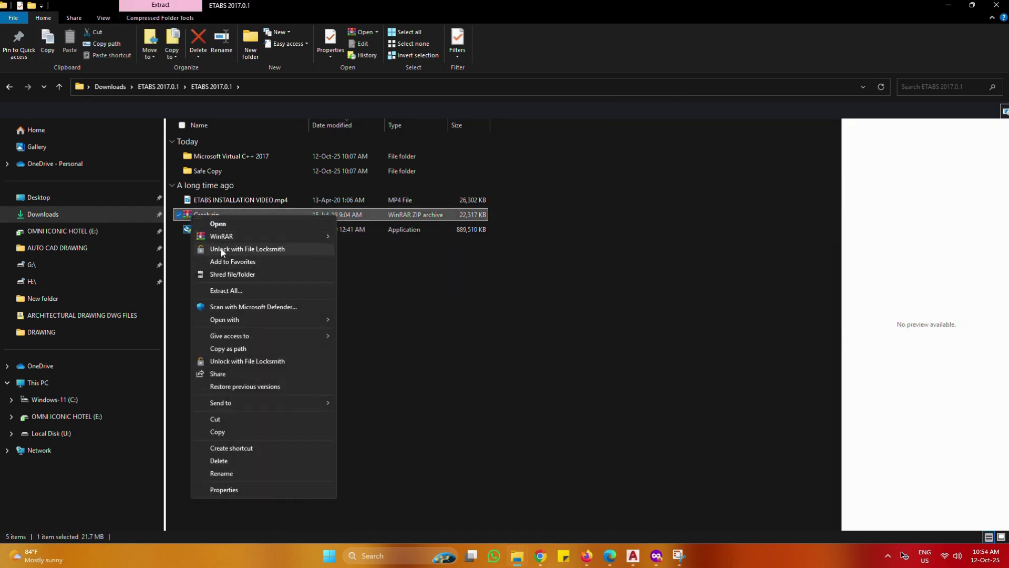
{"action": "mouse_move", "coordinate": [233, 241]}
{"action": "left_click", "coordinate": [373, 266]}
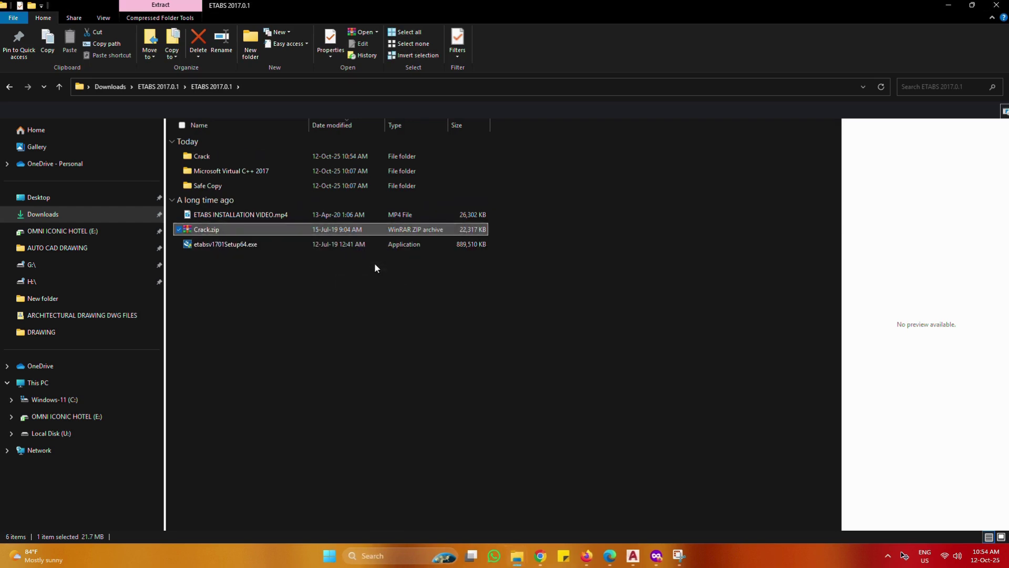
{"action": "left_click", "coordinate": [239, 247]}
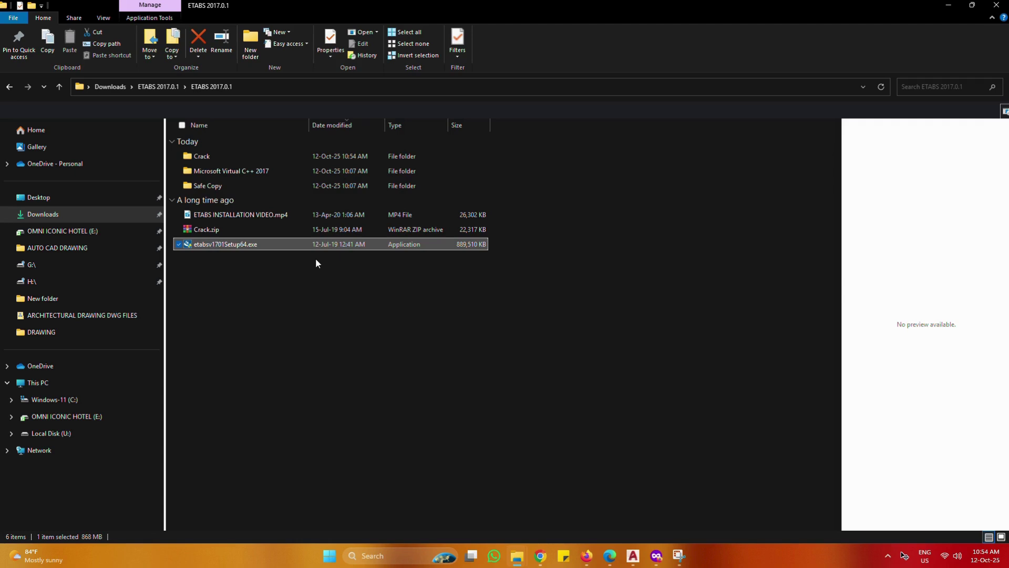
- Run etabsv1701Setup64.exe as administrator and continue past the failed Visual C++ 2017 prerequisites
{"action": "right_click", "coordinate": [253, 246]}
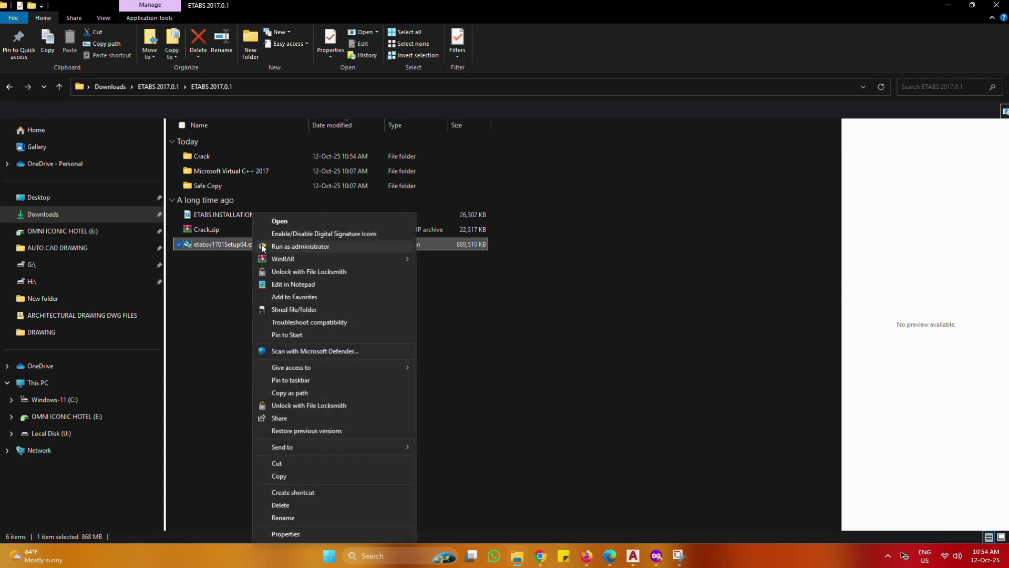
{"action": "left_click", "coordinate": [293, 247]}
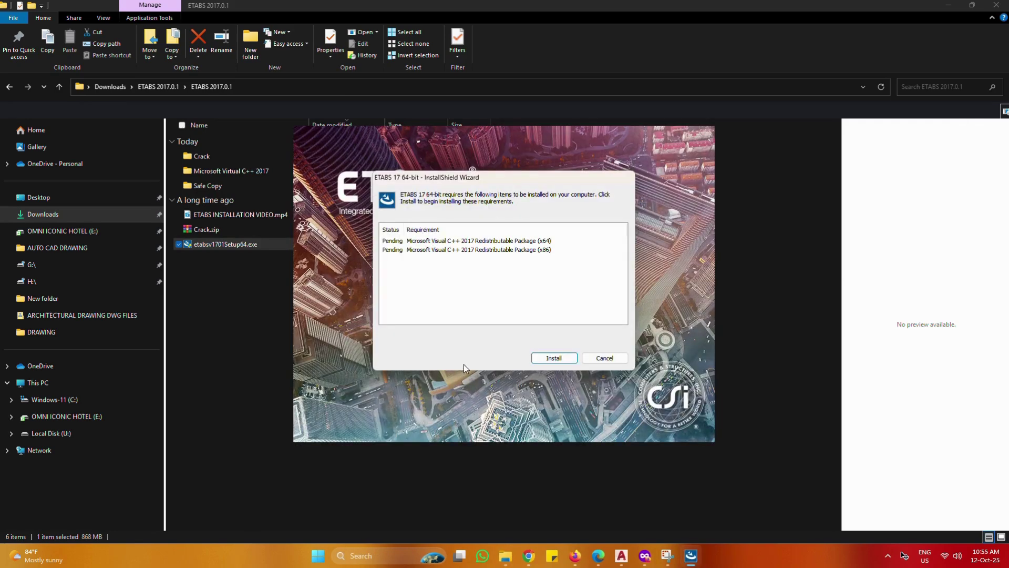
{"action": "left_click", "coordinate": [561, 359]}
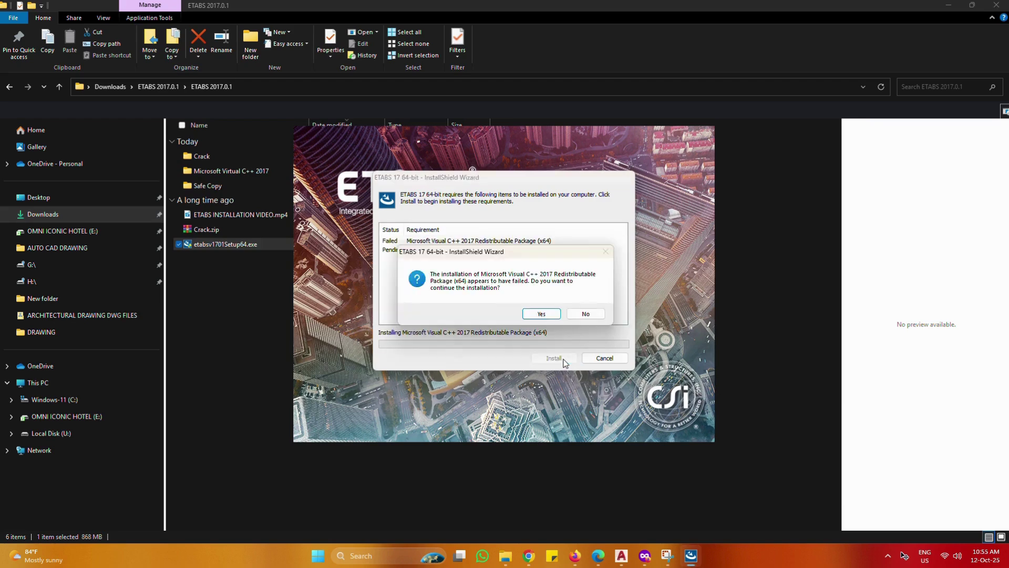
{"action": "left_click", "coordinate": [542, 314]}
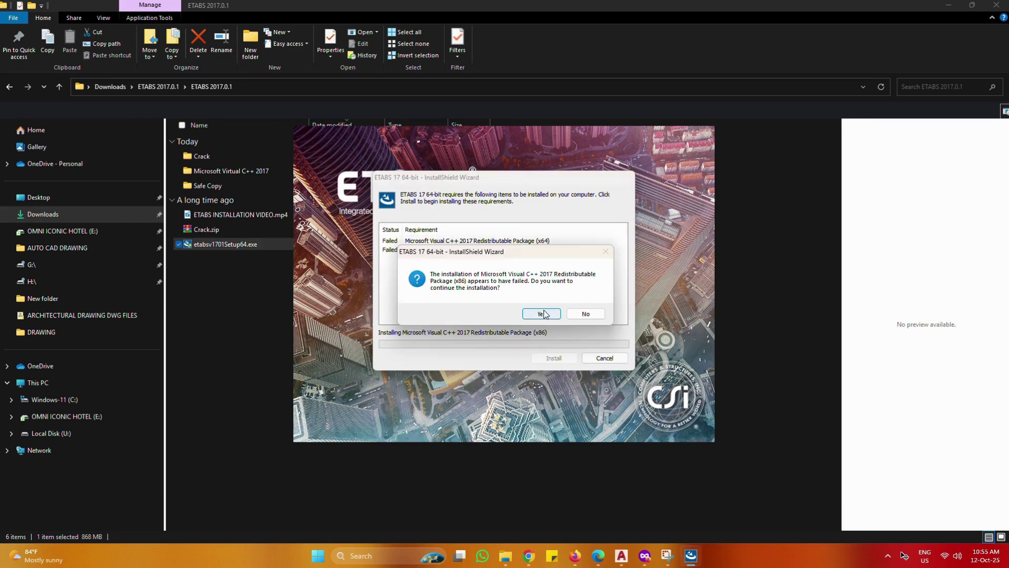
{"action": "left_click", "coordinate": [543, 314]}
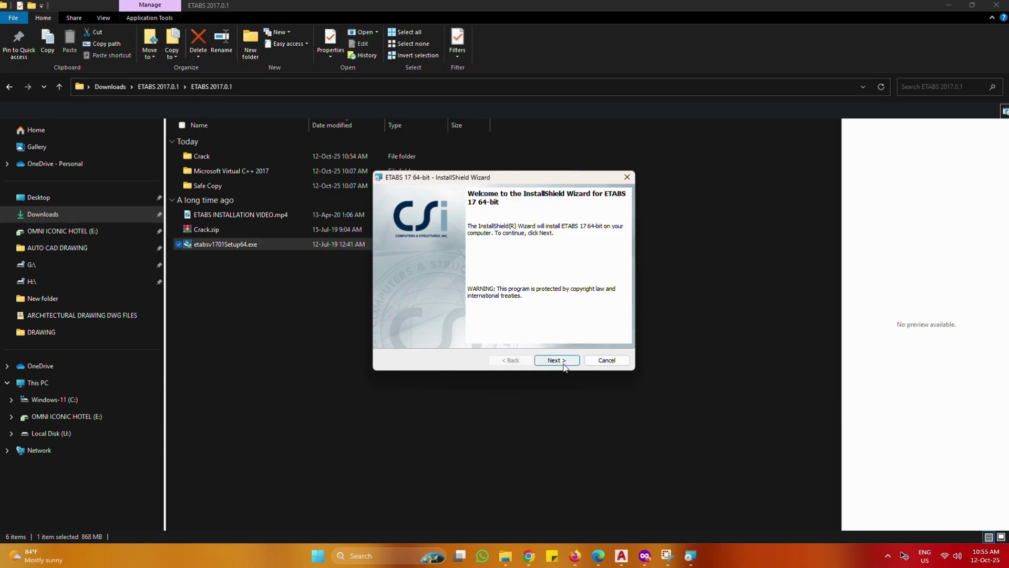
- Accept the license, keep default user details and native image generation, and start installing ETABS 17
{"action": "left_click", "coordinate": [558, 361]}
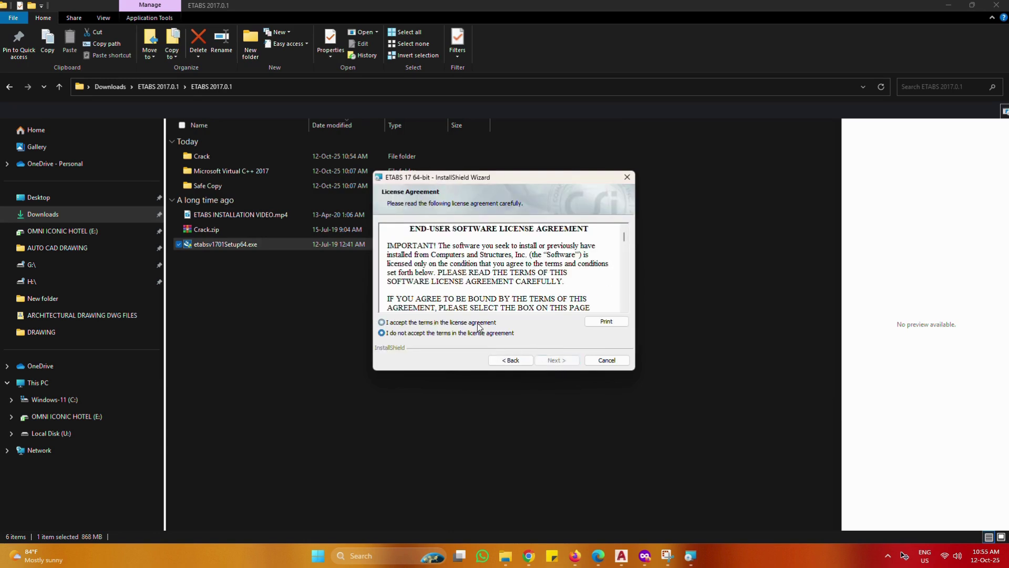
{"action": "left_click", "coordinate": [477, 323]}
{"action": "left_click", "coordinate": [568, 362]}
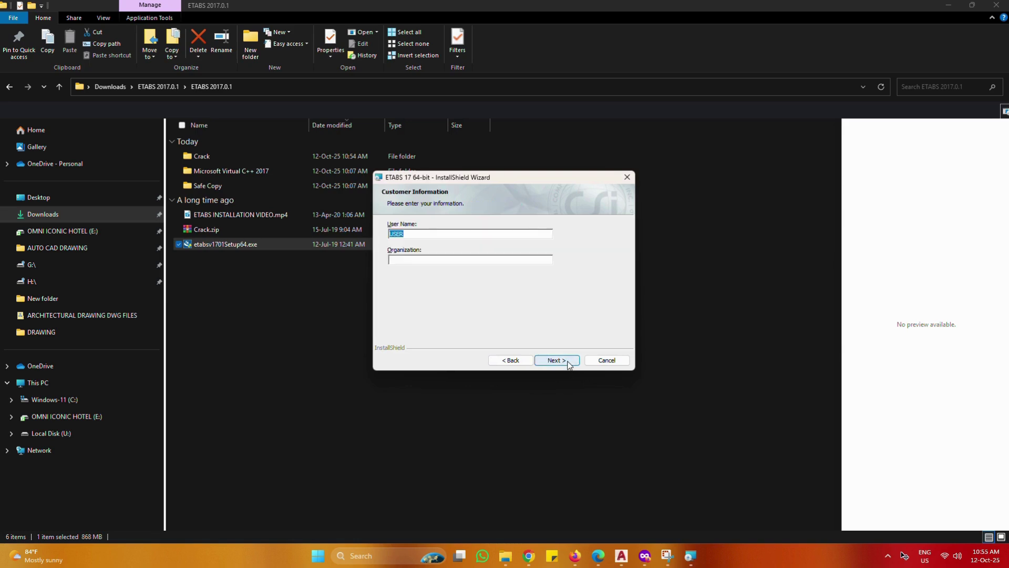
{"action": "left_click", "coordinate": [568, 361]}
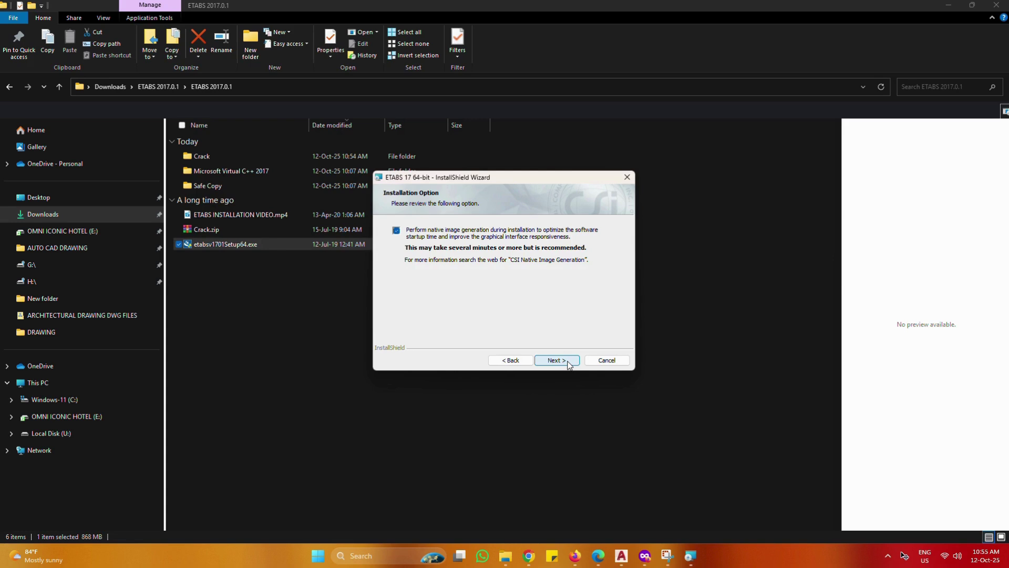
{"action": "left_click", "coordinate": [568, 362]}
{"action": "left_click", "coordinate": [567, 362]}
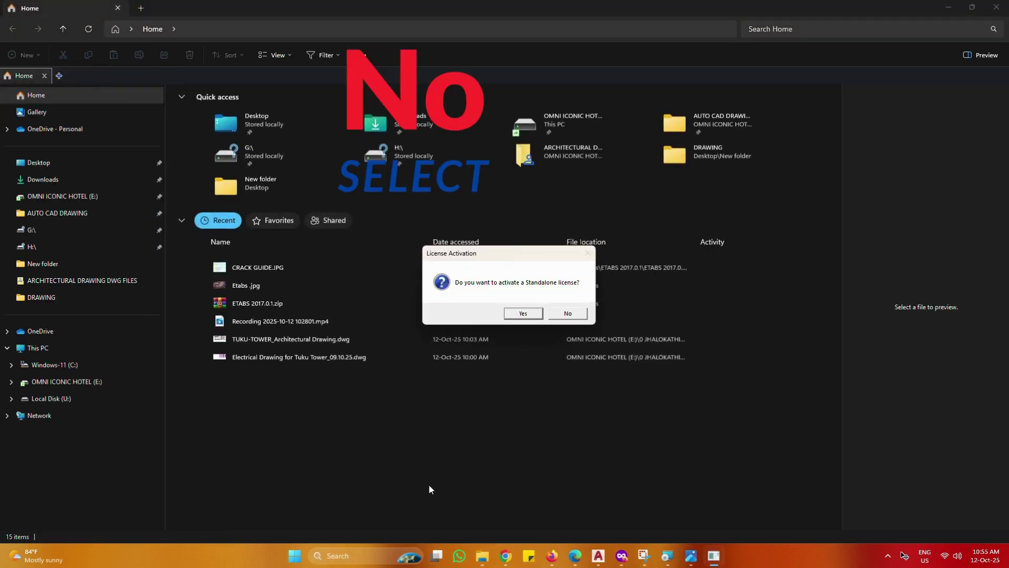
- Decline standalone license activation and minimize the Explorer windows while native images compile
{"action": "left_click", "coordinate": [567, 315]}
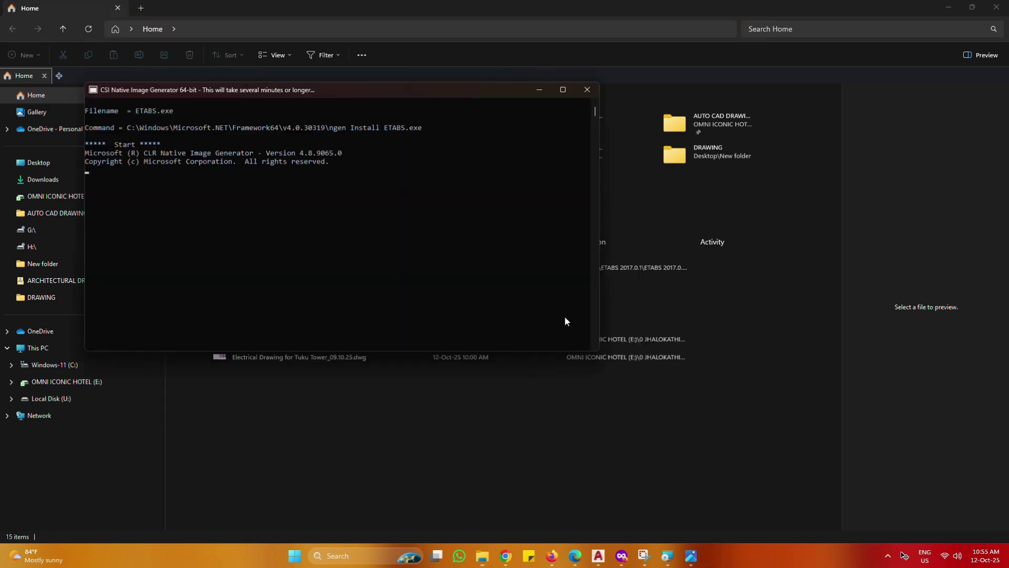
{"action": "left_click", "coordinate": [951, 6]}
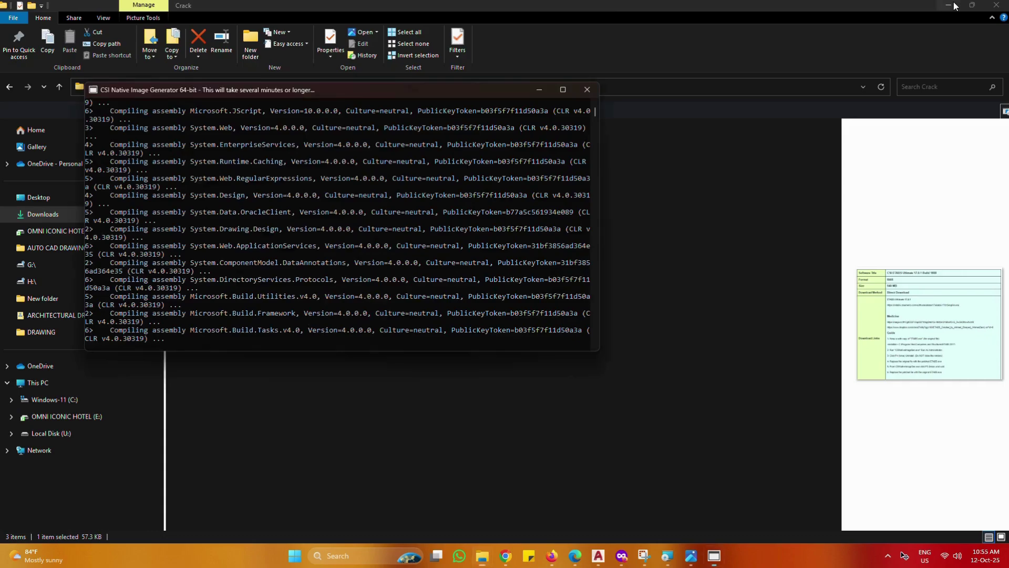
{"action": "left_click", "coordinate": [951, 6]}
{"action": "left_click", "coordinate": [951, 6]}
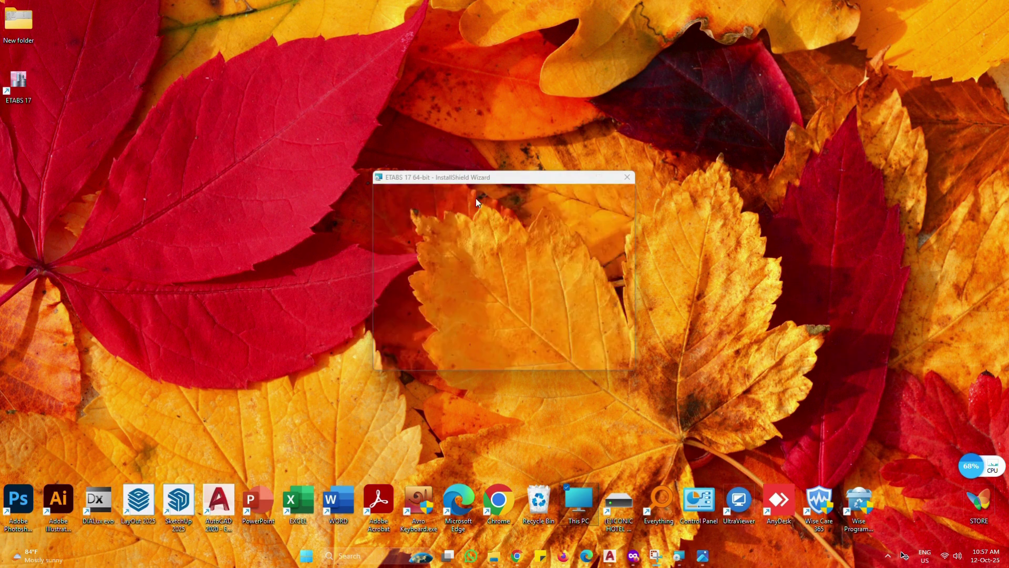
- Finish the installer and open the ETABS 17 install folder maximized, moving down its file list
{"action": "left_click", "coordinate": [558, 360]}
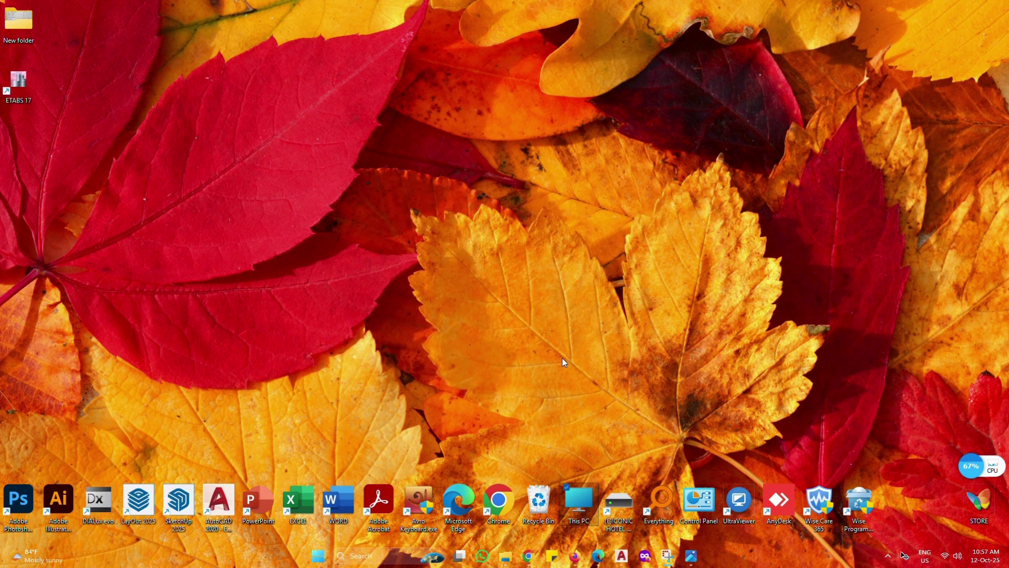
{"action": "right_click", "coordinate": [19, 82]}
{"action": "left_click", "coordinate": [98, 165]}
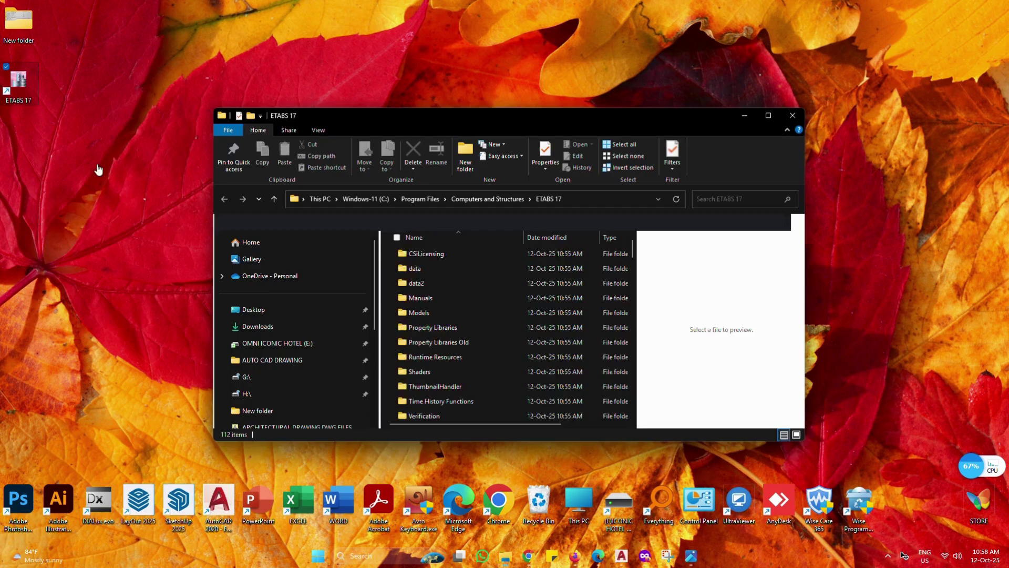
{"action": "left_click", "coordinate": [768, 115]}
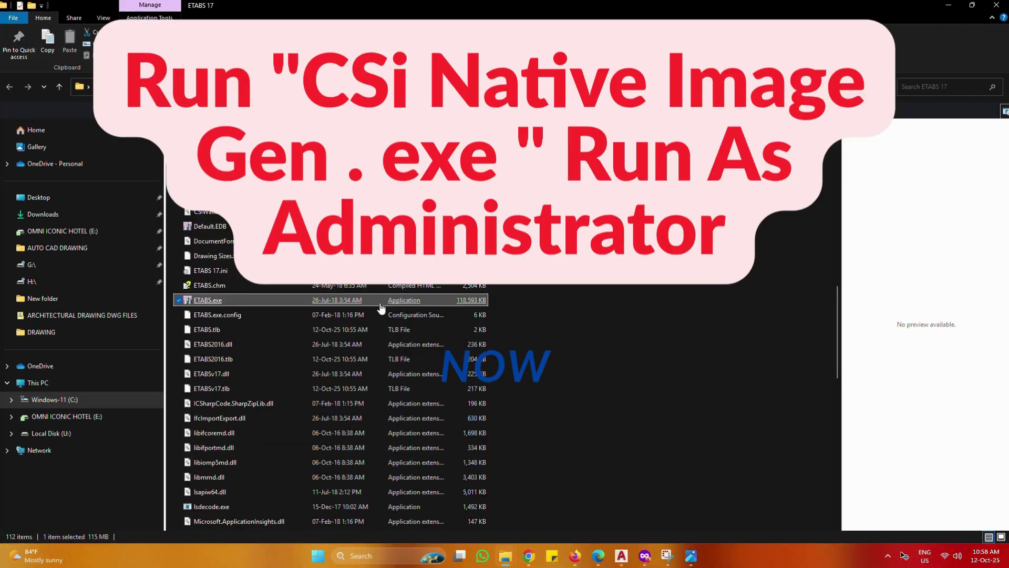
{"action": "scroll", "coordinate": [355, 362], "scroll_direction": "down", "scroll_amount": 2}
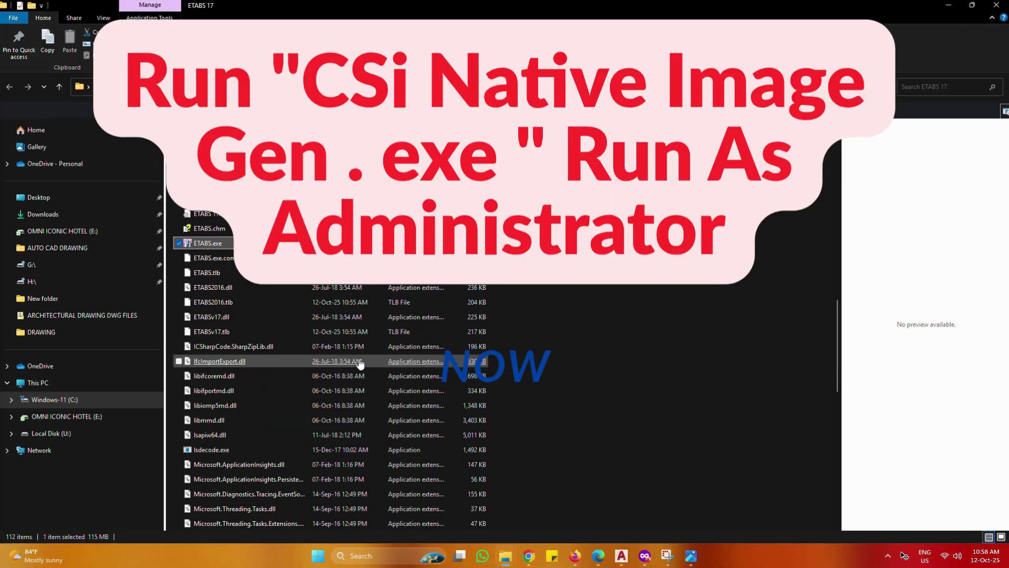
{"action": "scroll", "coordinate": [359, 364], "scroll_direction": "up", "scroll_amount": 10}
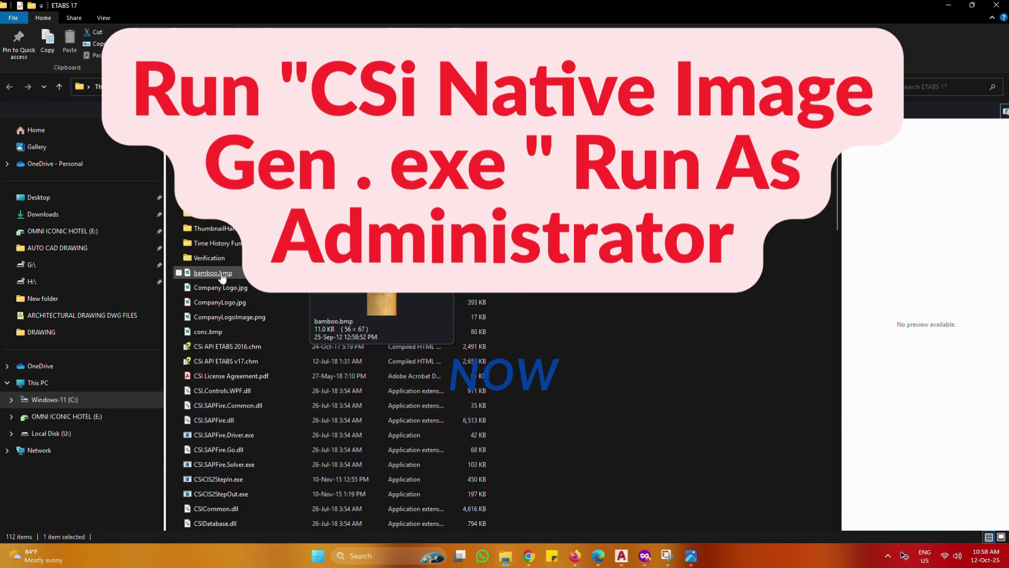
{"action": "scroll", "coordinate": [224, 278], "scroll_direction": "up", "scroll_amount": 1}
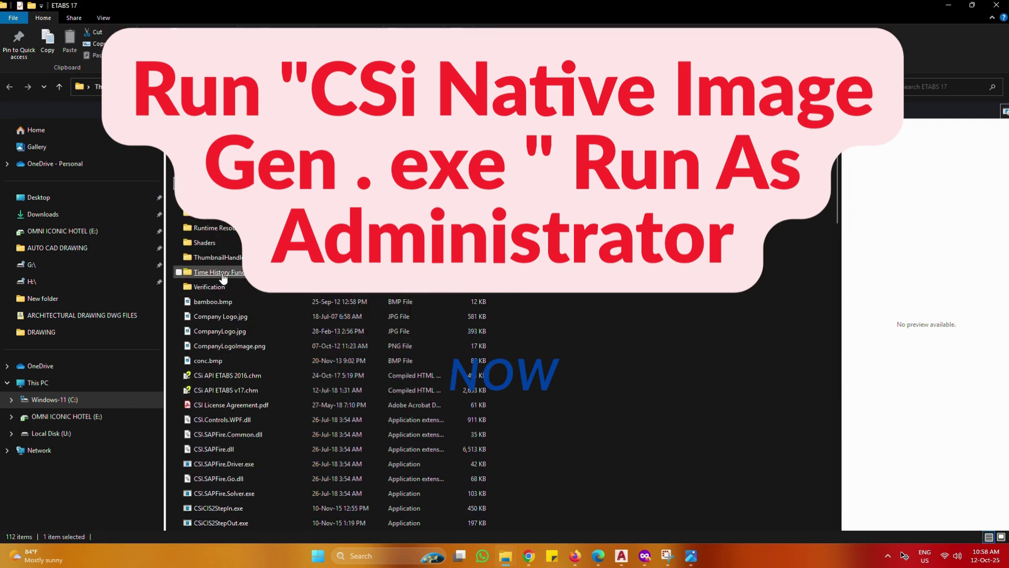
{"action": "key", "text": "Down"}
{"action": "key", "text": "Down"}
{"action": "key", "text": "Down"}
{"action": "key", "text": "Down"}
{"action": "key", "text": "Down"}
{"action": "key", "text": "Down"}
{"action": "key", "text": "Down"}
{"action": "key", "text": "Down"}
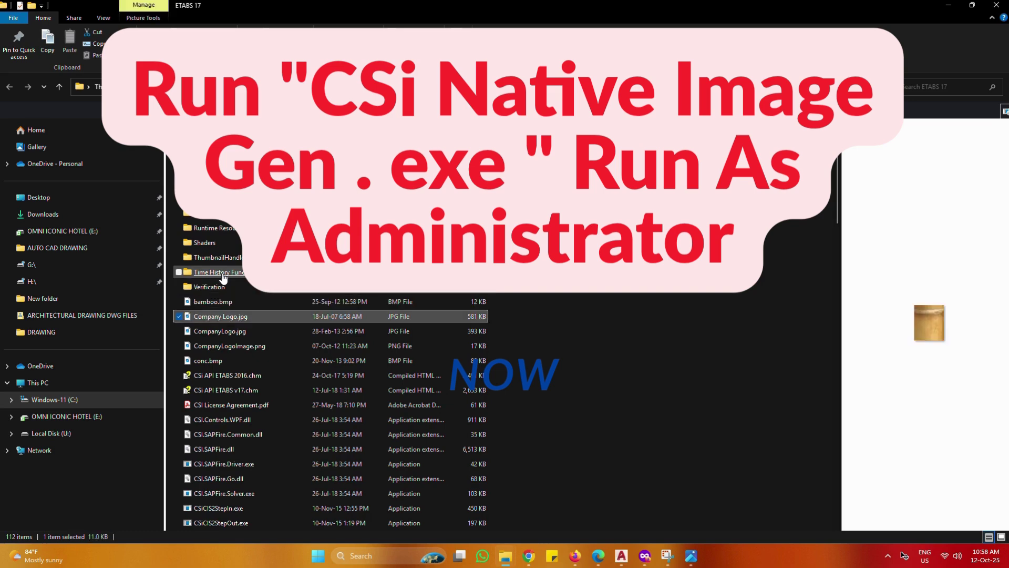
{"action": "key", "text": "Down"}
{"action": "key", "text": "Down"}
{"action": "key", "text": "Down"}
{"action": "key", "text": "Down"}
{"action": "key", "text": "Down"}
{"action": "key", "text": "Down"}
{"action": "key", "text": "Down"}
{"action": "key", "text": "Down"}
{"action": "key", "text": "Down"}
{"action": "key", "text": "Down"}
{"action": "key", "text": "Down"}
{"action": "key", "text": "Down"}
{"action": "key", "text": "Down"}
{"action": "key", "text": "Down"}
{"action": "key", "text": "Down"}
{"action": "key", "text": "Down"}
{"action": "key", "text": "Down"}
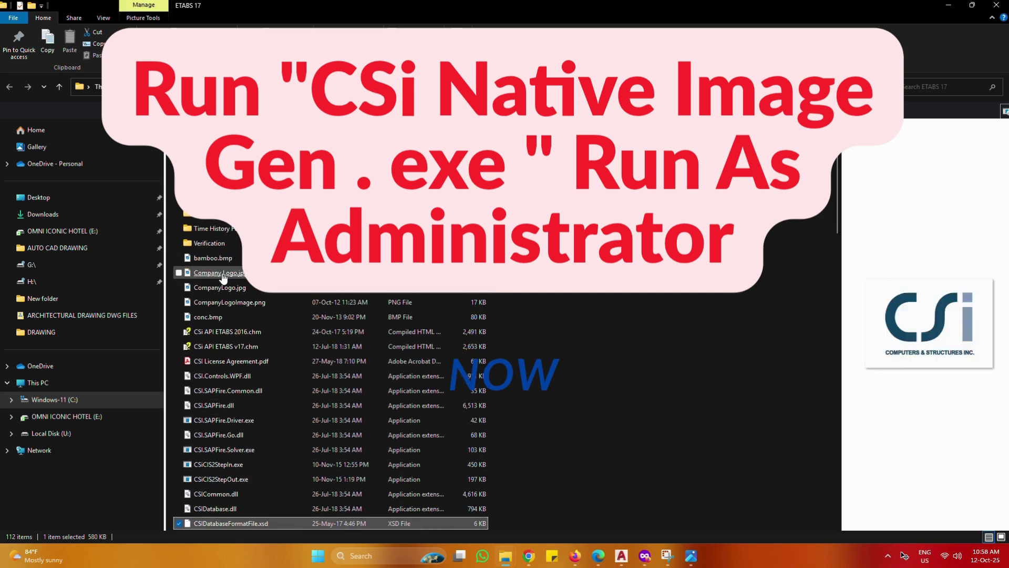
{"action": "key", "text": "Down"}
{"action": "key", "text": "Down"}
{"action": "key", "text": "Down"}
{"action": "key", "text": "Down"}
{"action": "key", "text": "Down"}
{"action": "key", "text": "Down"}
{"action": "key", "text": "Down"}
{"action": "key", "text": "Down"}
{"action": "key", "text": "Down"}
{"action": "key", "text": "Down"}
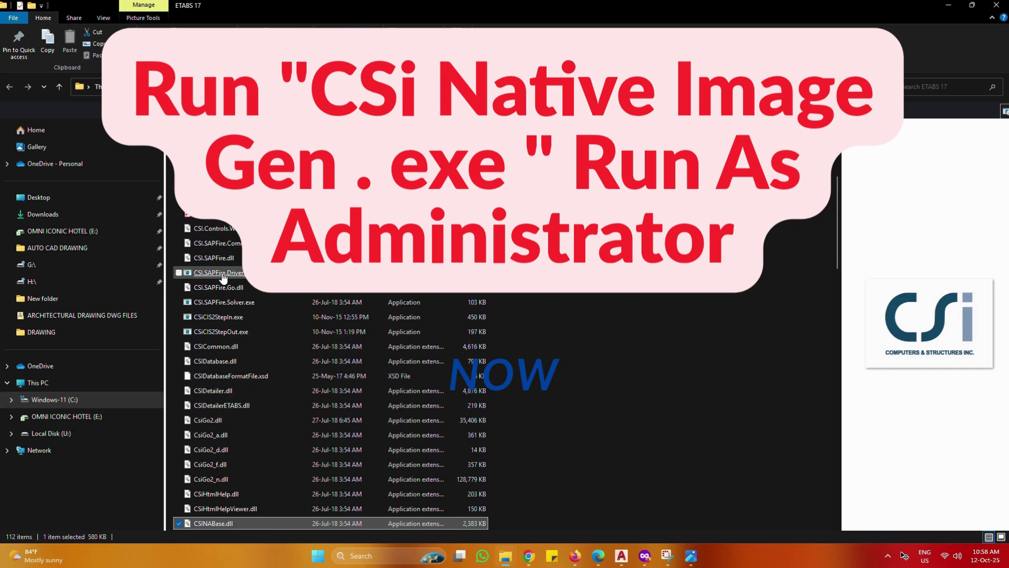
- Run CSiNativeImageGen.exe as administrator and uninstall the ETABS.exe native image with F4
{"action": "key", "text": "Down"}
{"action": "key", "text": "Down"}
{"action": "key", "text": "Down"}
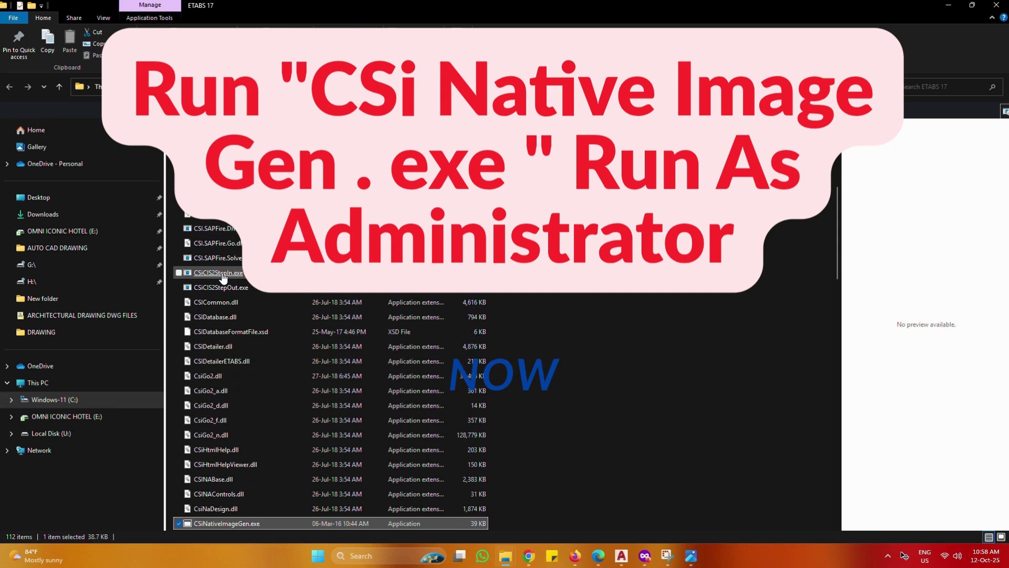
{"action": "right_click", "coordinate": [268, 522]}
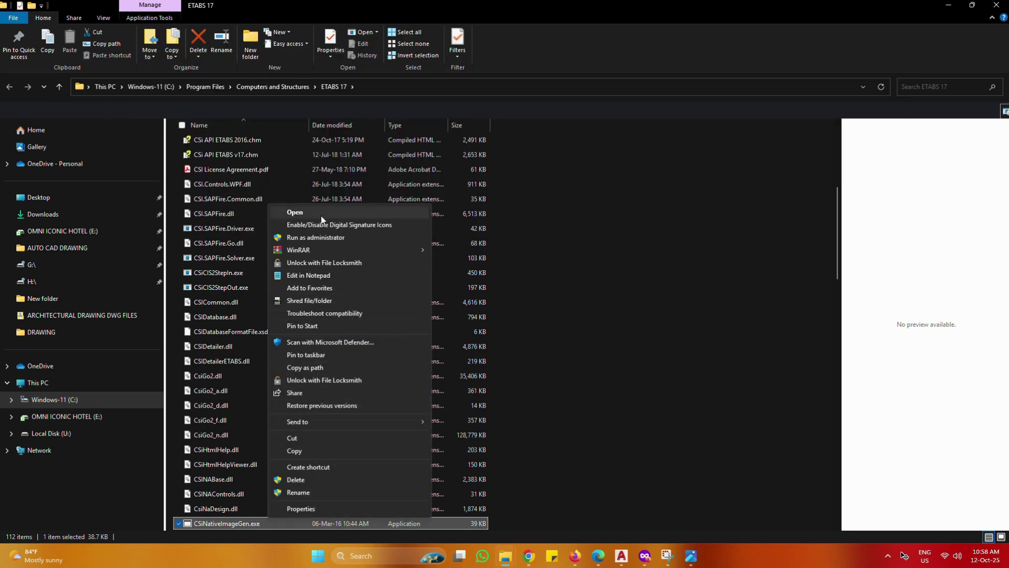
{"action": "left_click", "coordinate": [328, 237]}
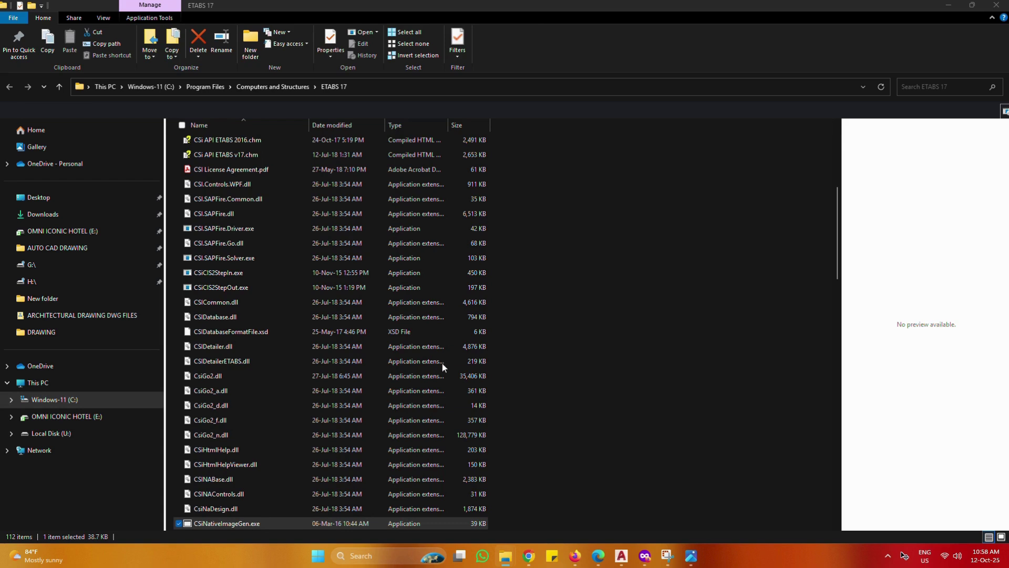
{"action": "key", "text": "Return"}
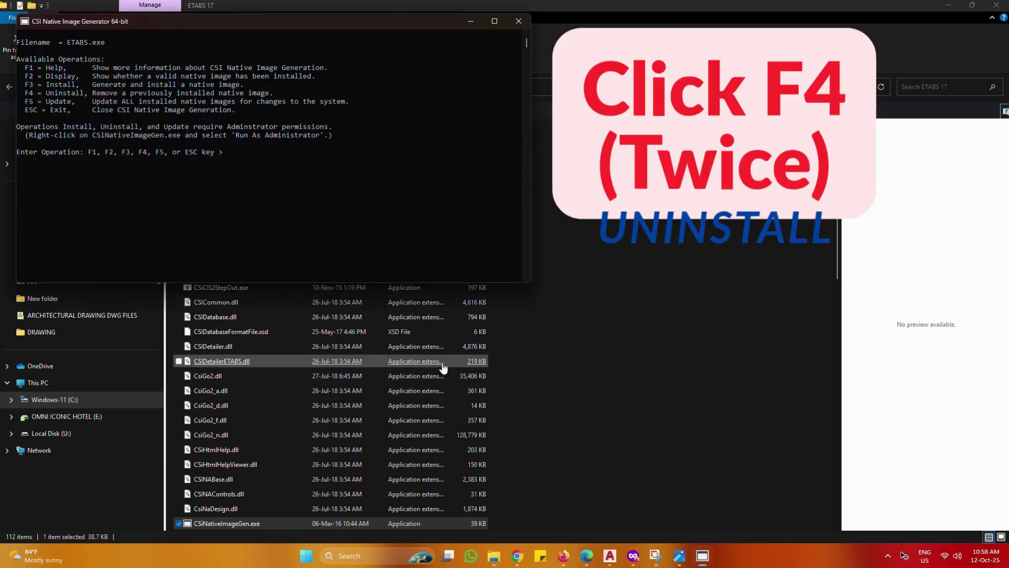
{"action": "key", "text": "F4"}
{"action": "key", "text": "F4"}
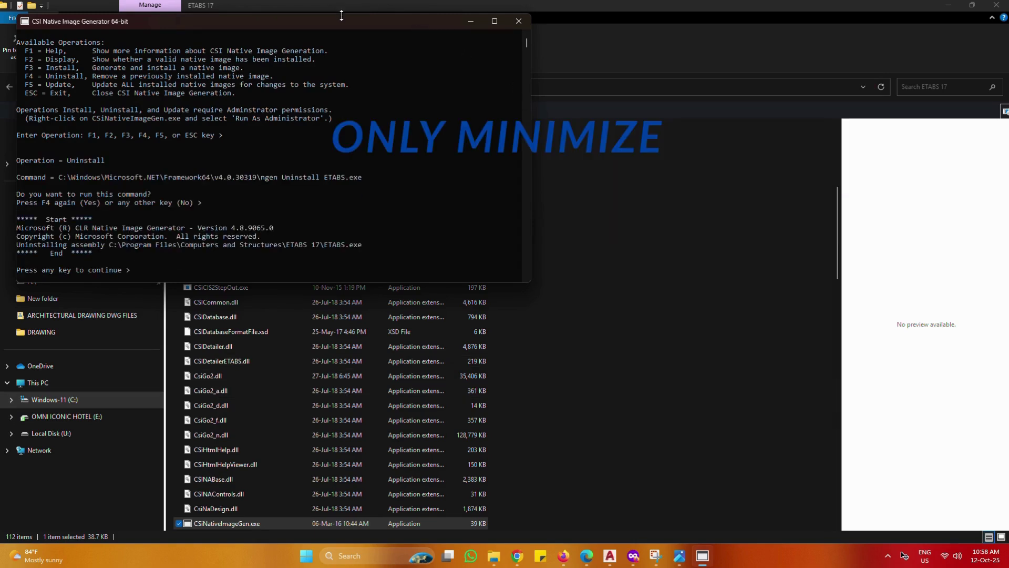
{"action": "left_click", "coordinate": [471, 21]}
{"action": "left_click", "coordinate": [648, 289]}
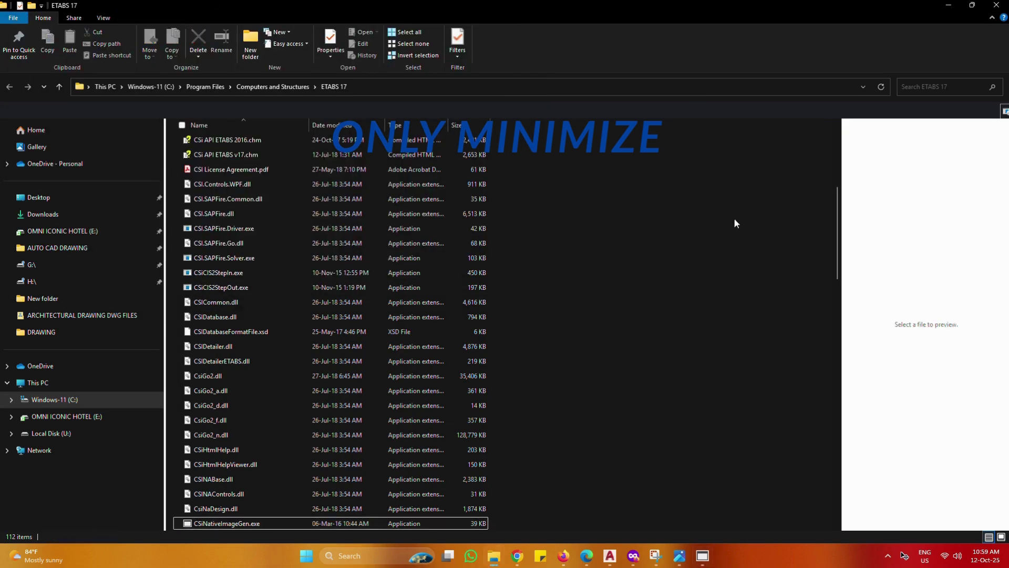
- Copy the replacement ETABS.exe from the inner Crack folder of the ETABS 2017.0.1 download
{"action": "left_click", "coordinate": [949, 6]}
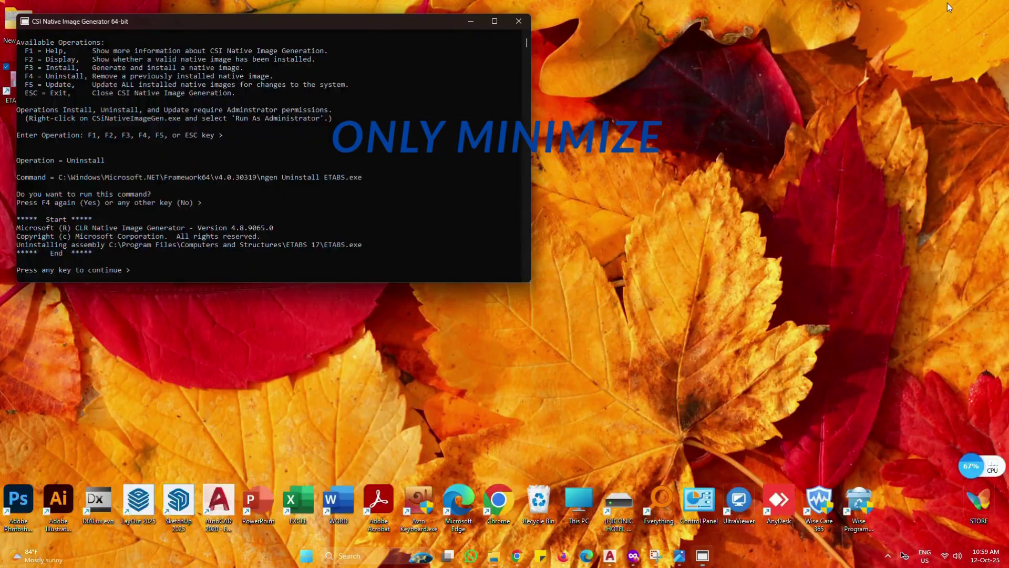
{"action": "mouse_move", "coordinate": [499, 561]}
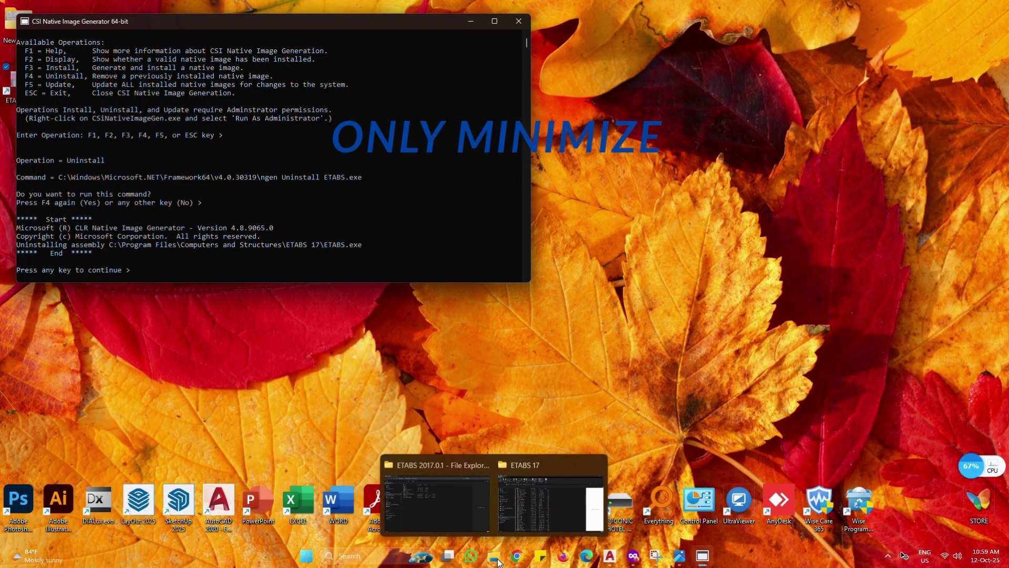
{"action": "left_click", "coordinate": [466, 510]}
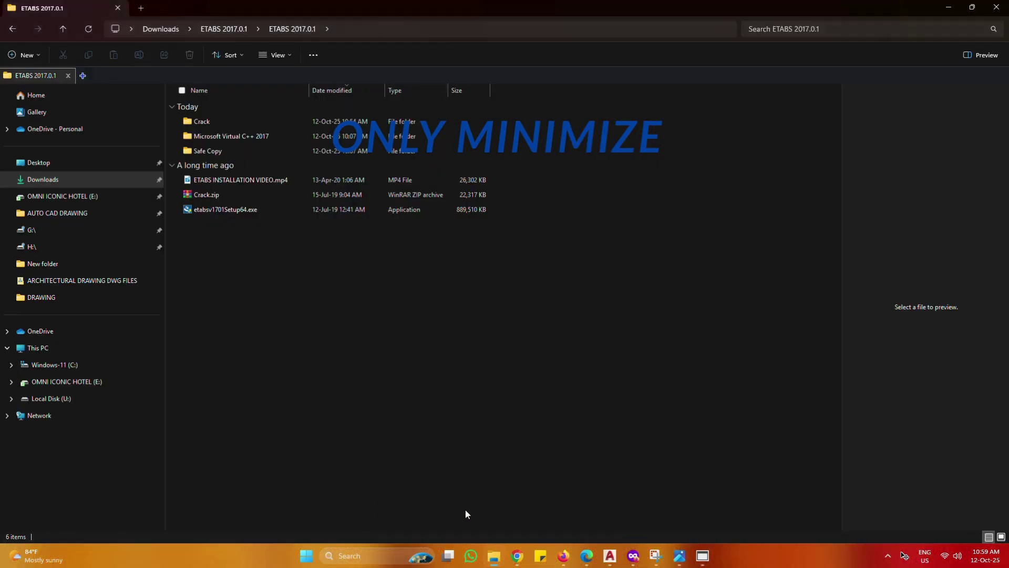
{"action": "double_click", "coordinate": [235, 122]}
{"action": "double_click", "coordinate": [233, 123]}
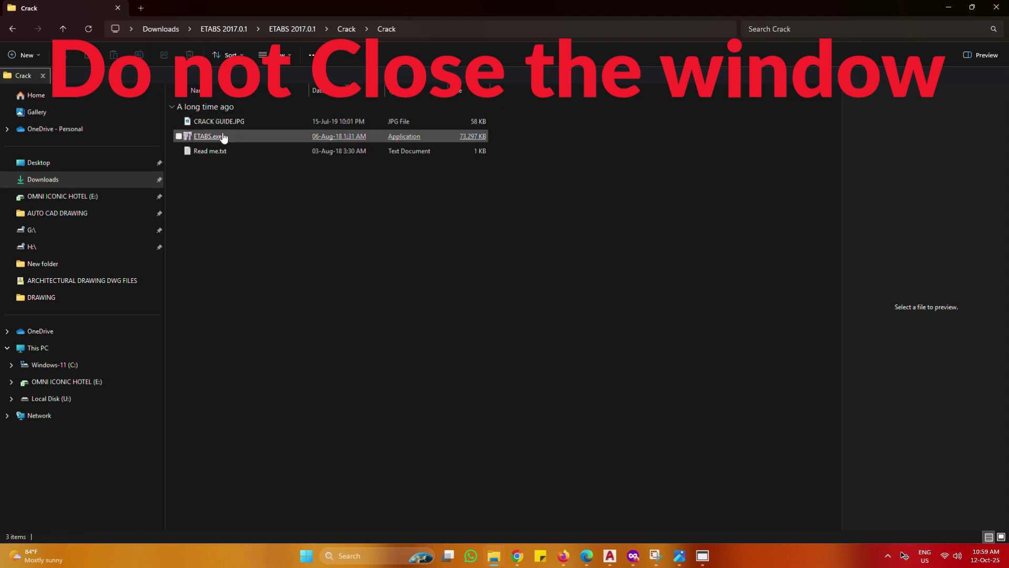
{"action": "right_click", "coordinate": [226, 137]}
{"action": "left_click", "coordinate": [272, 150]}
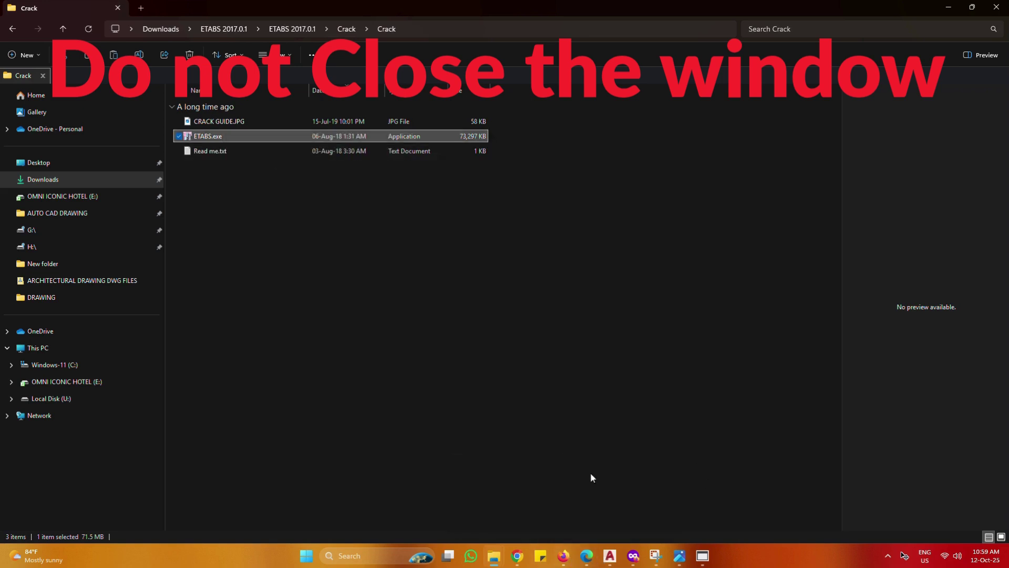
- Paste ETABS.exe into the ETABS 17 program folder, replacing the existing file with administrator permission
{"action": "mouse_move", "coordinate": [498, 556]}
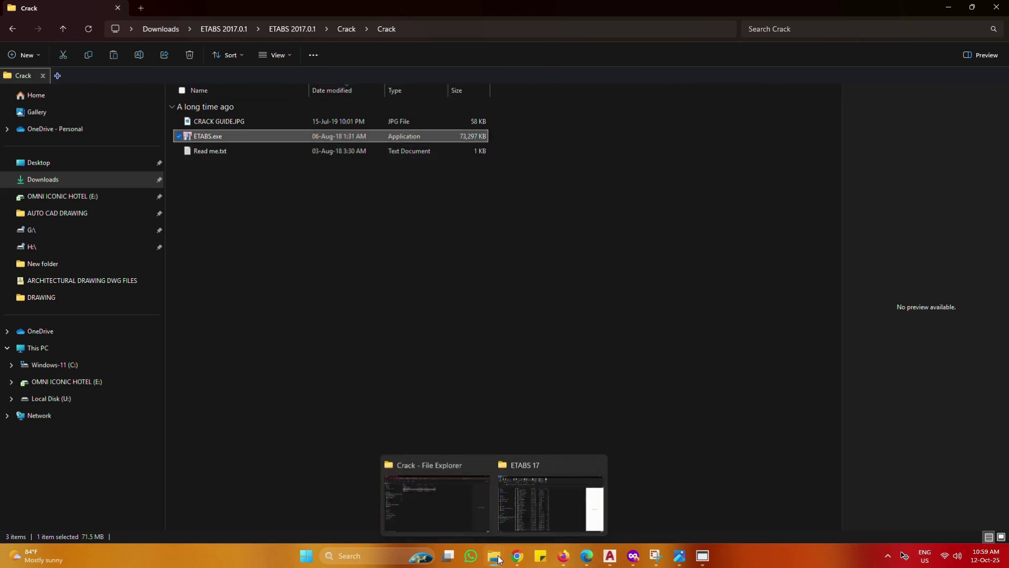
{"action": "left_click", "coordinate": [563, 506]}
{"action": "right_click", "coordinate": [582, 319]}
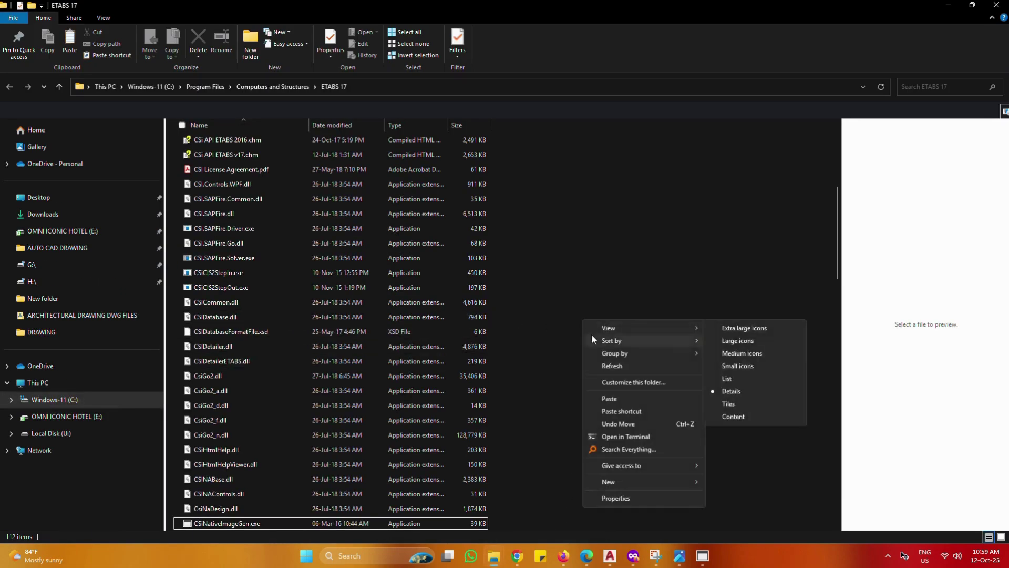
{"action": "left_click", "coordinate": [612, 399]}
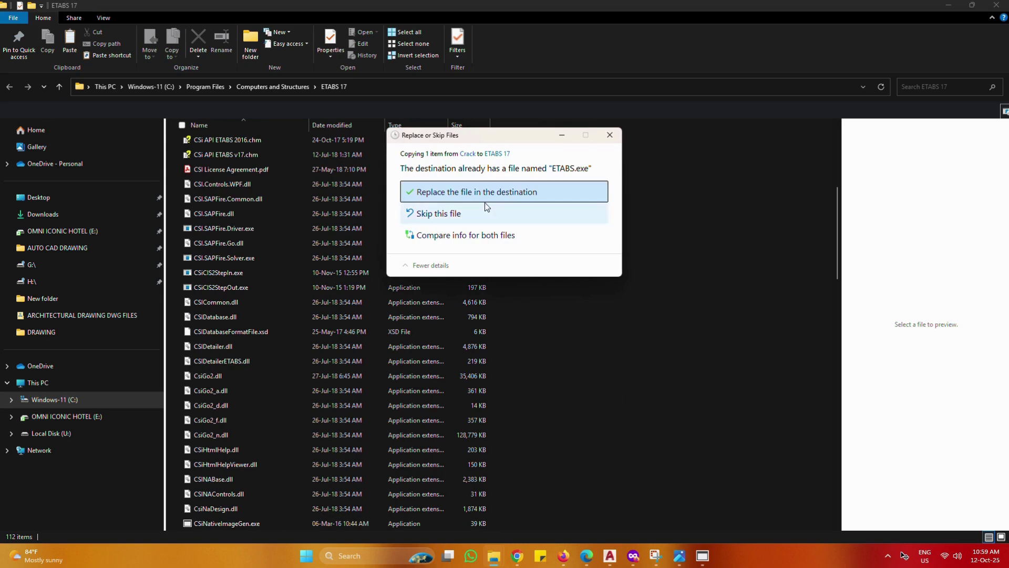
{"action": "left_click", "coordinate": [488, 191]}
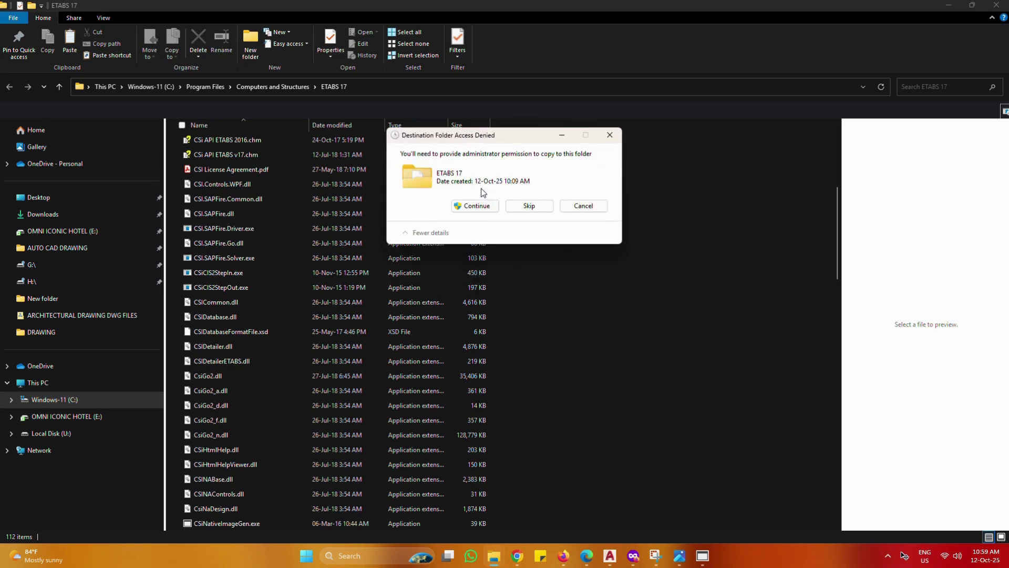
{"action": "left_click", "coordinate": [483, 207]}
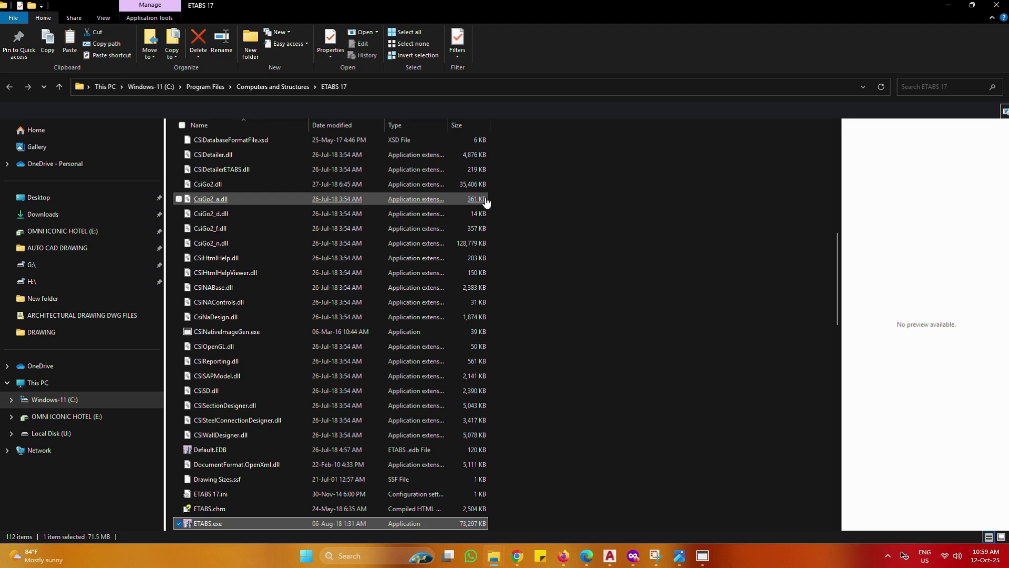
- Resume the native image generator and run the F3 install to recompile the ETABS.exe native image
{"action": "left_click", "coordinate": [704, 555]}
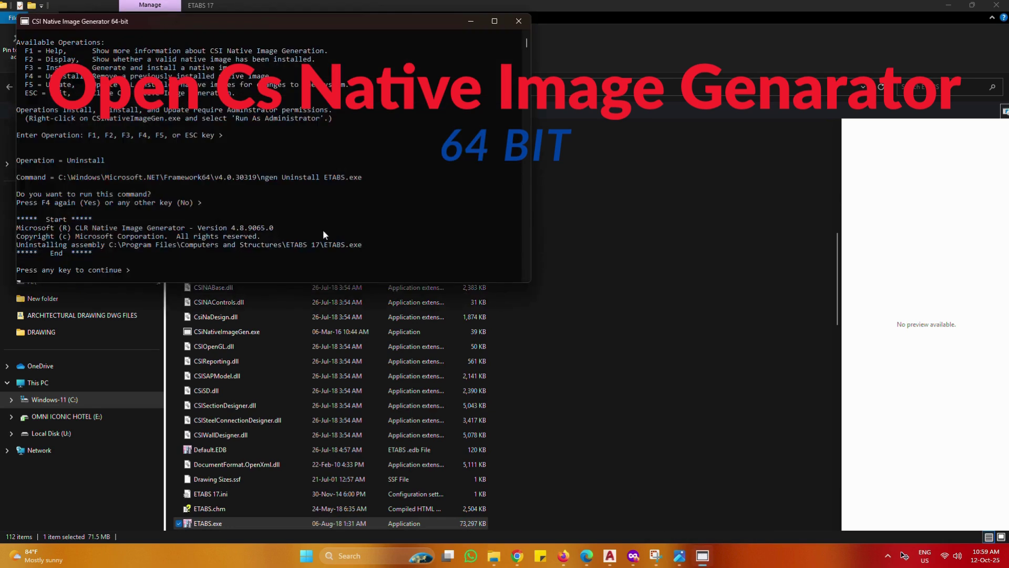
{"action": "scroll", "coordinate": [310, 222], "scroll_direction": "down", "scroll_amount": 2}
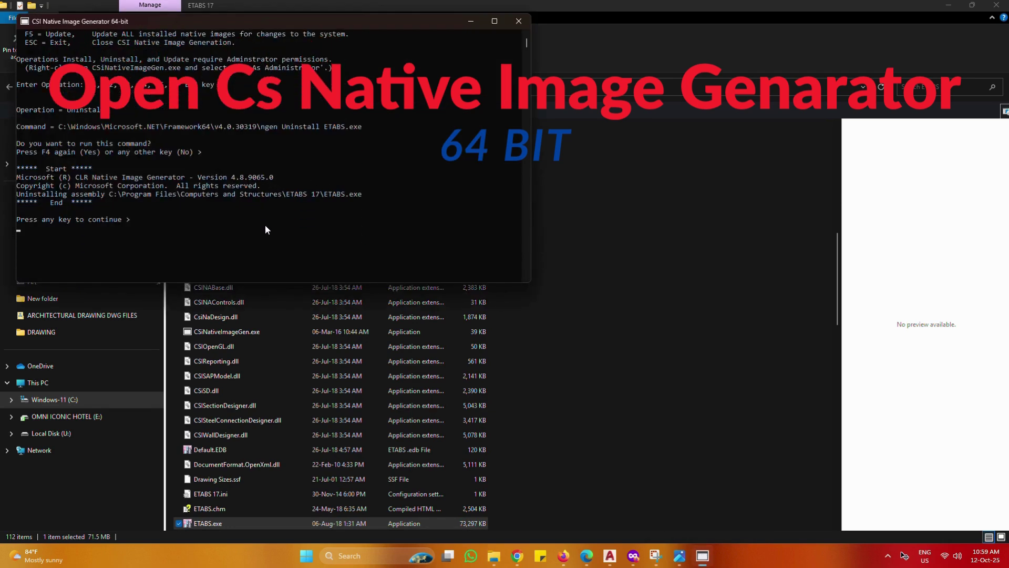
{"action": "key", "text": "Return"}
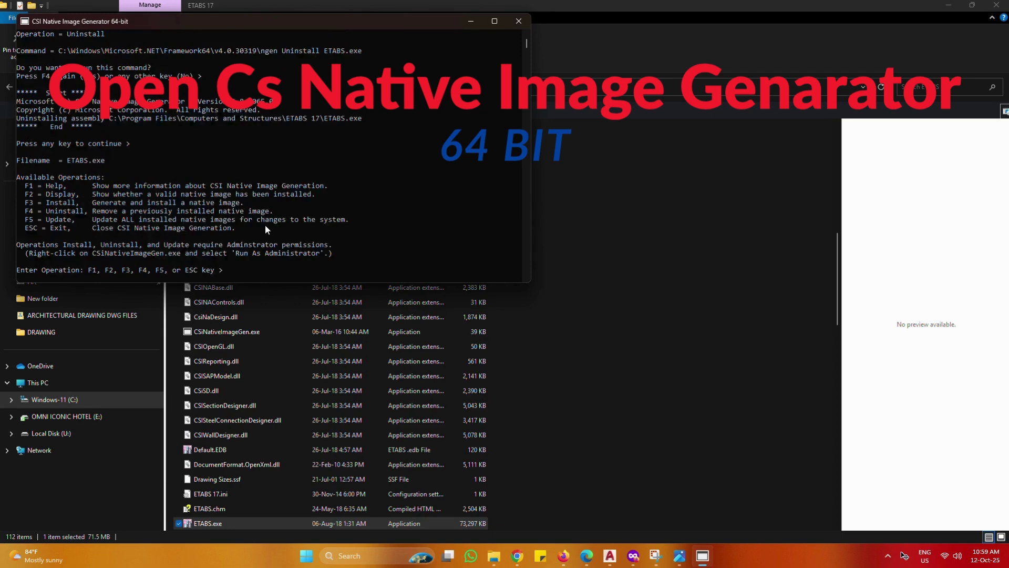
{"action": "key", "text": "F3"}
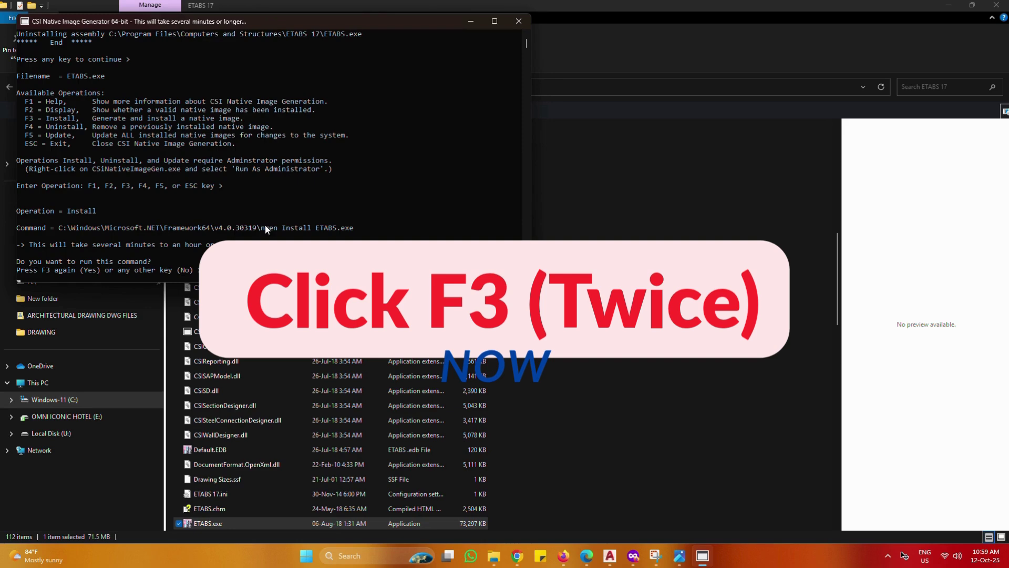
{"action": "key", "text": "F3"}
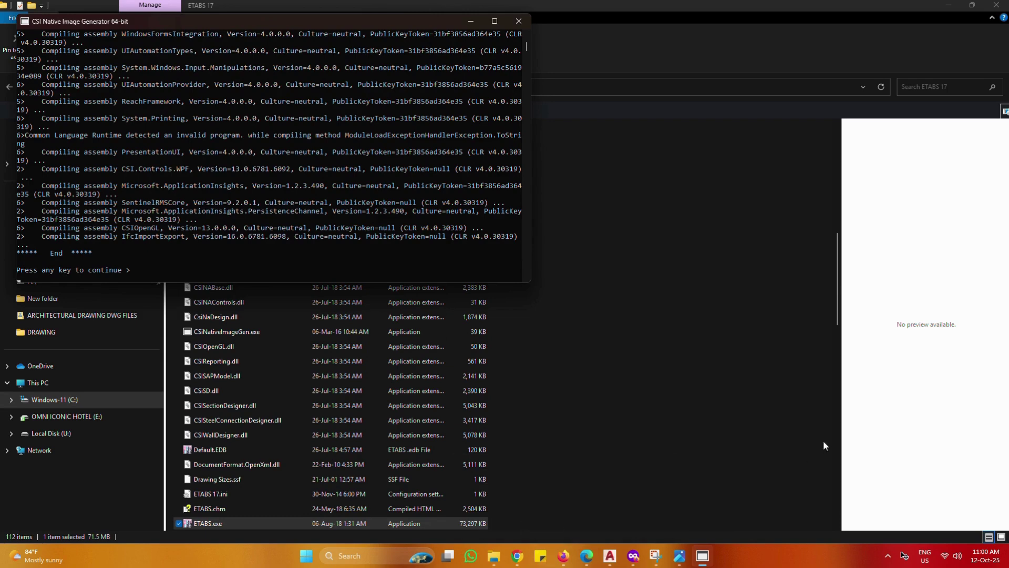
{"action": "mouse_move", "coordinate": [496, 560]}
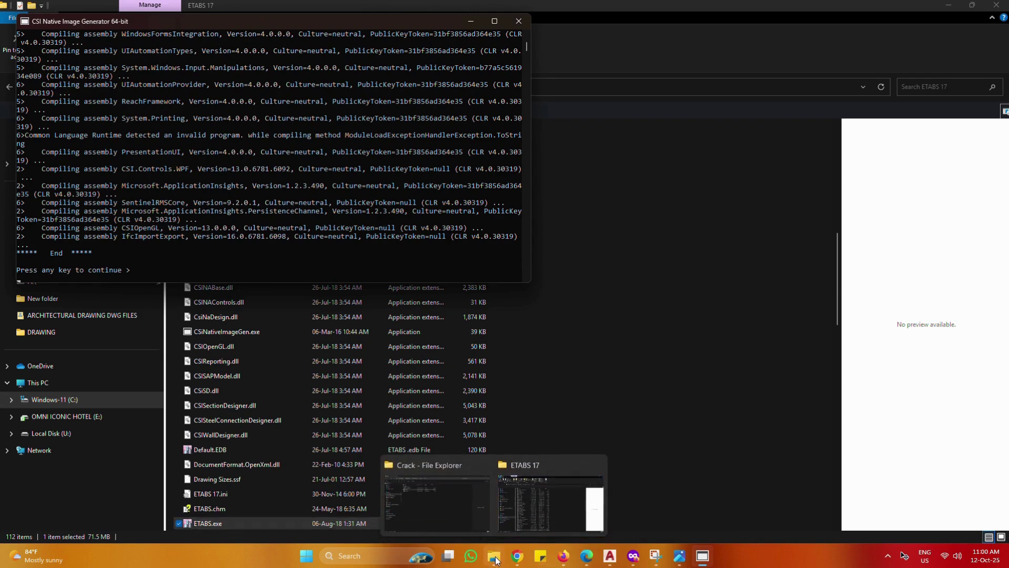
- Copy ETABS.exe from the Safe Copy folder inside ETABS 2017.0.1
{"action": "mouse_move", "coordinate": [511, 522]}
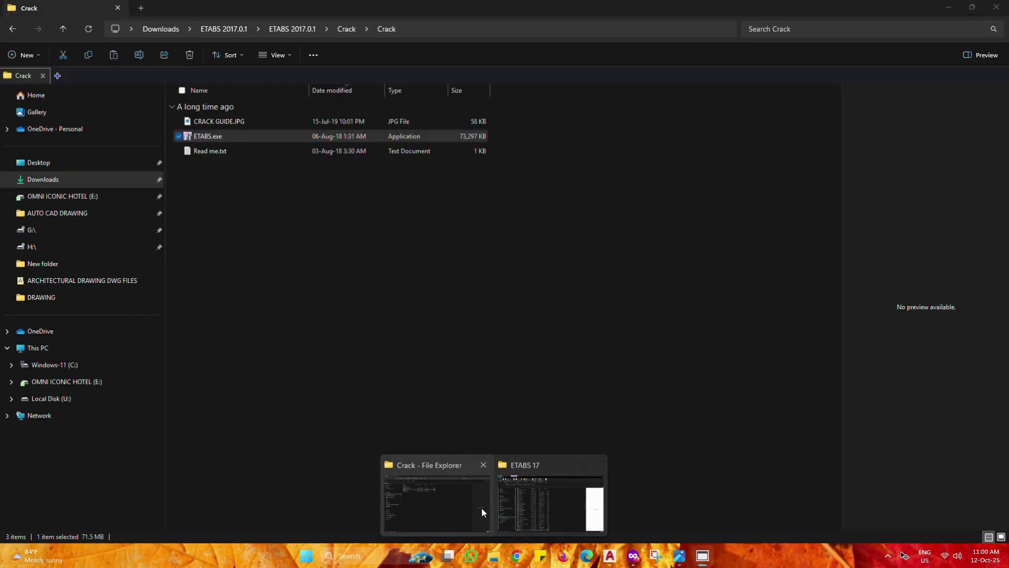
{"action": "left_click", "coordinate": [482, 507]}
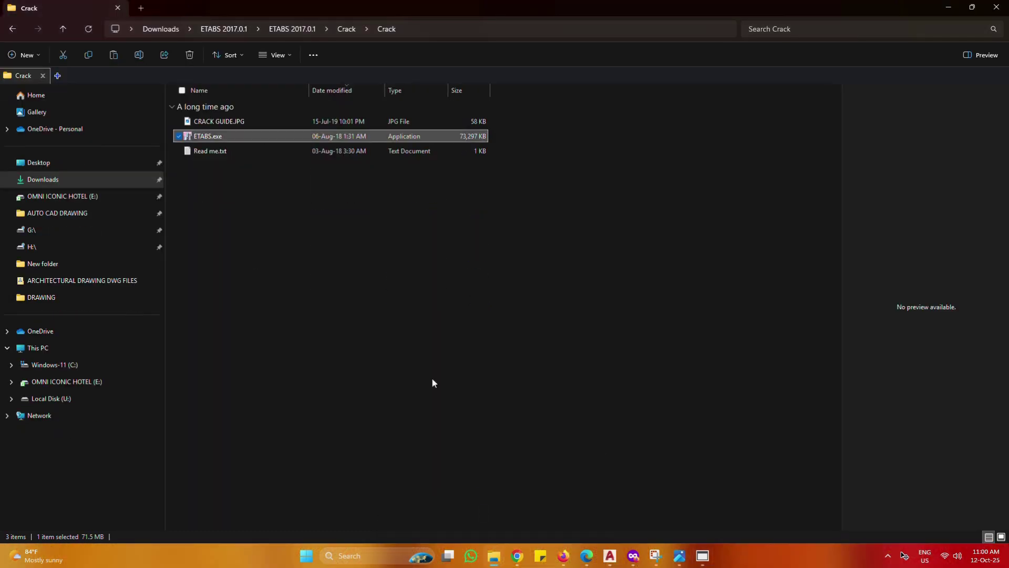
{"action": "left_click", "coordinate": [13, 29]}
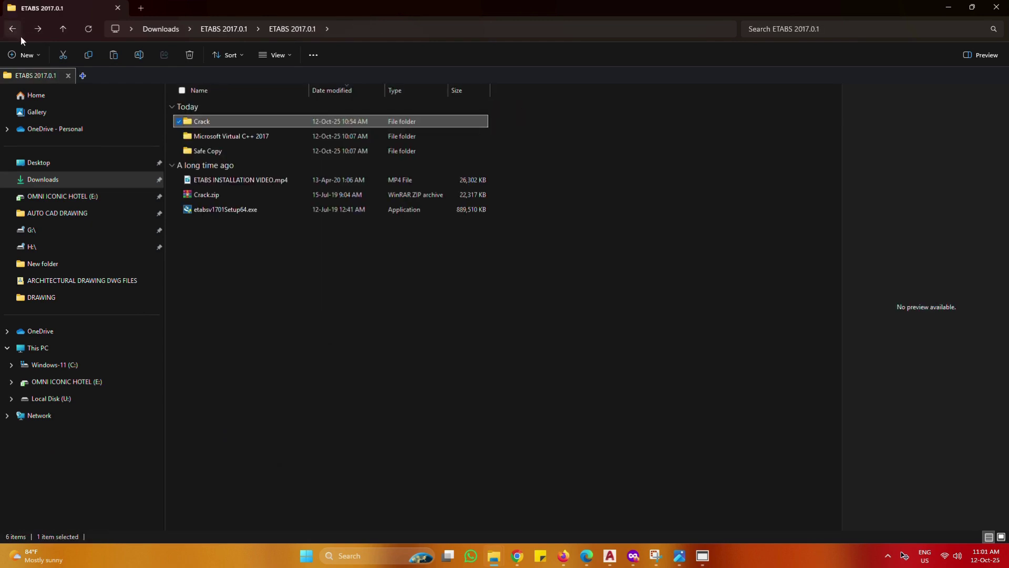
{"action": "double_click", "coordinate": [224, 152]}
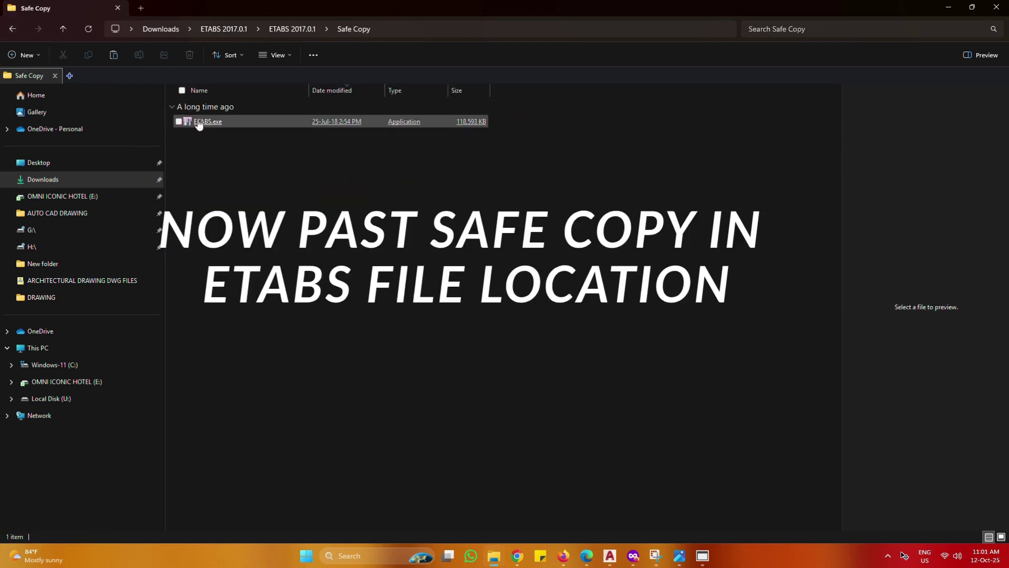
{"action": "right_click", "coordinate": [196, 126]}
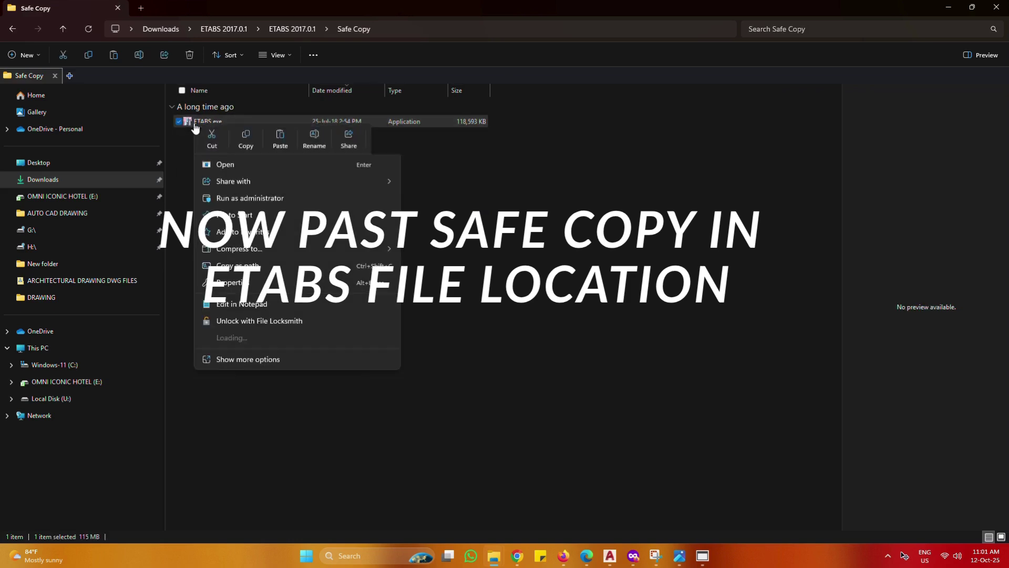
{"action": "left_click", "coordinate": [247, 142]}
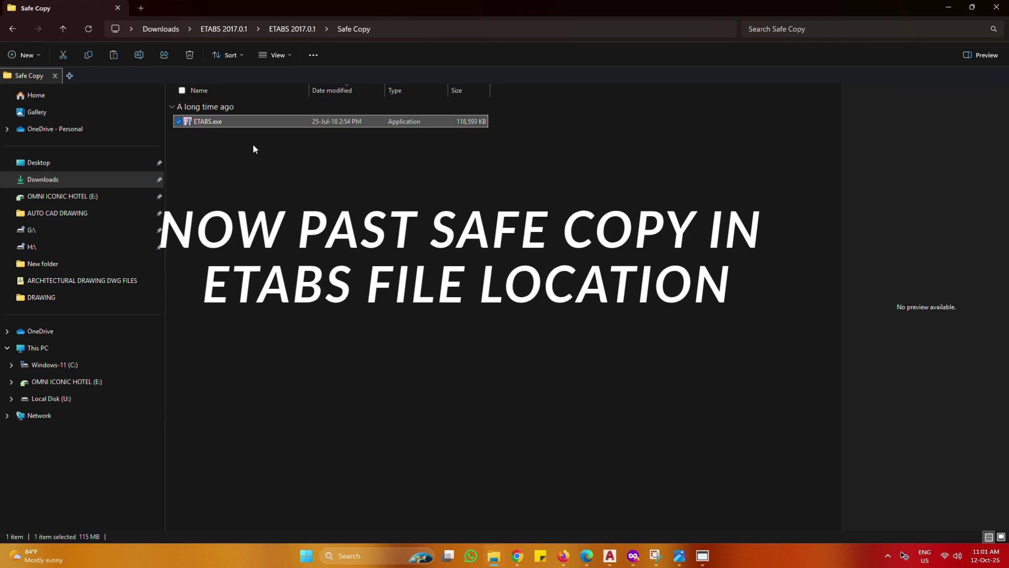
- Paste ETABS.exe into the ETABS 17 program folder, replacing the existing file with administrator permission
{"action": "left_click", "coordinate": [493, 558]}
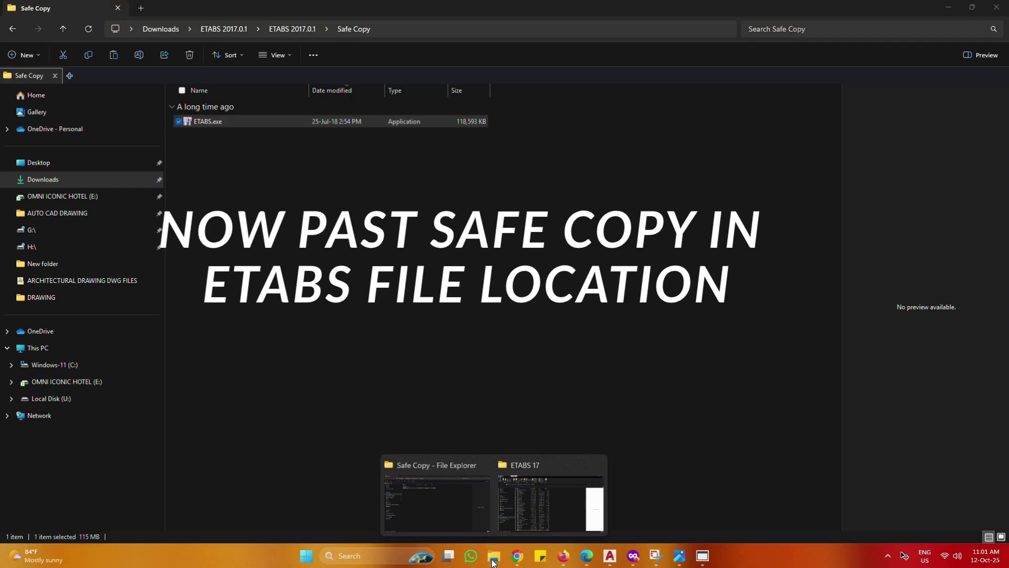
{"action": "left_click", "coordinate": [533, 517]}
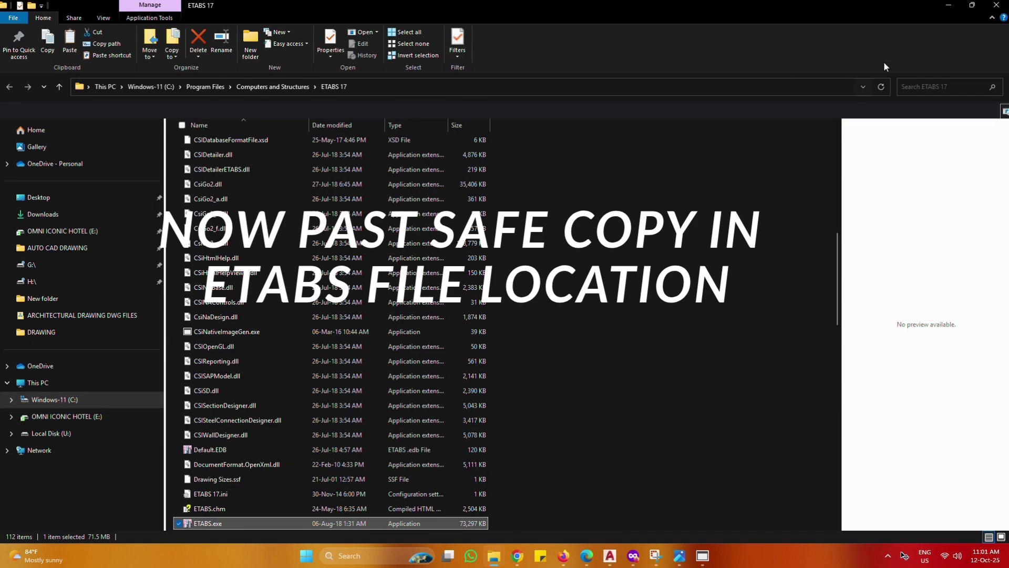
{"action": "right_click", "coordinate": [574, 234]}
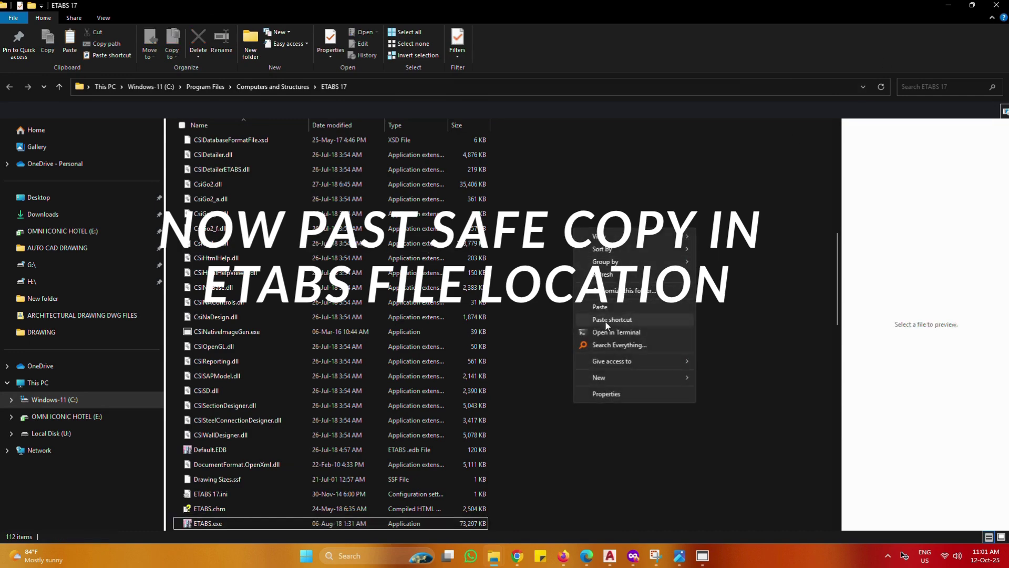
{"action": "left_click", "coordinate": [605, 307]}
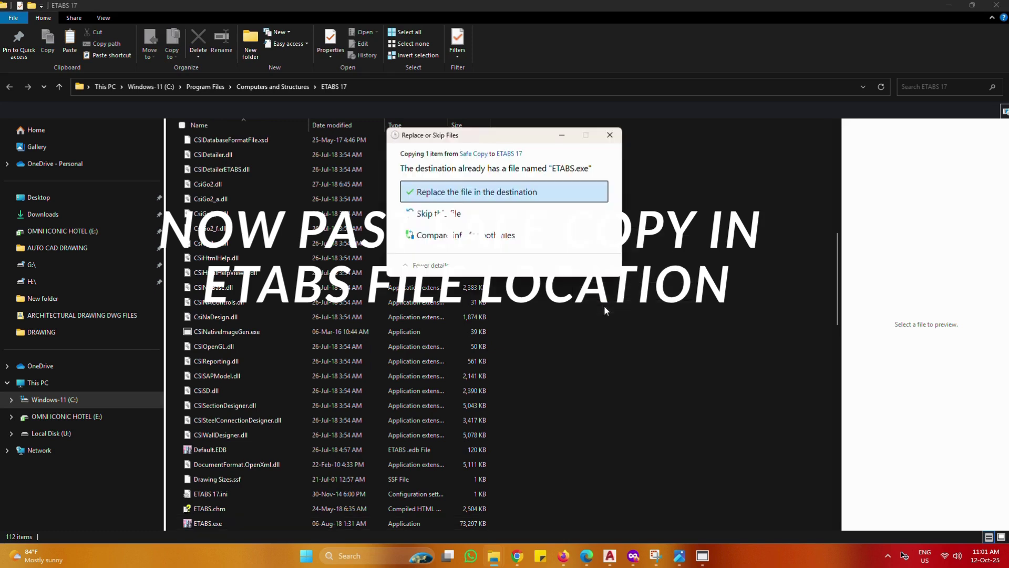
{"action": "left_click", "coordinate": [470, 194]}
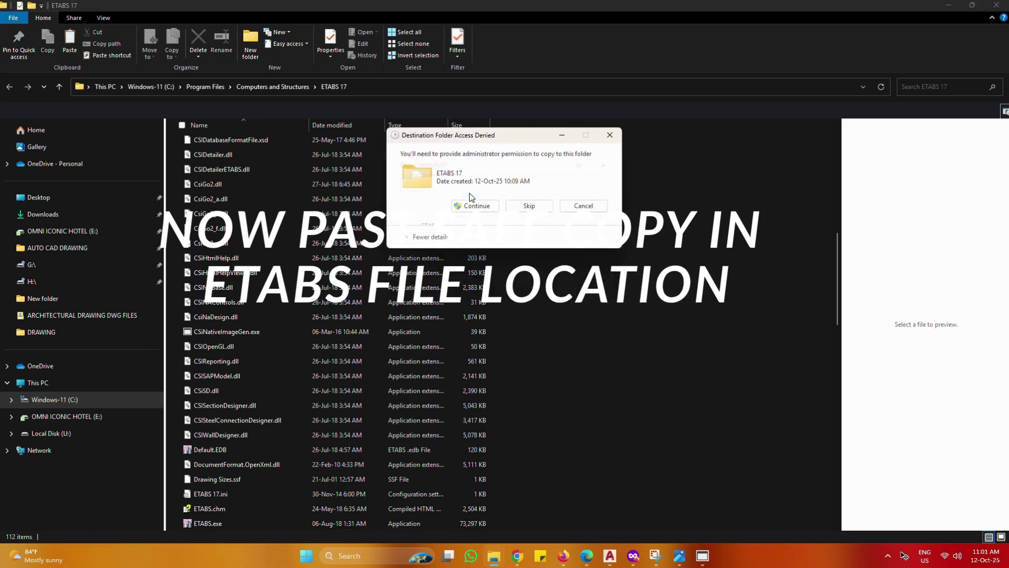
{"action": "left_click", "coordinate": [473, 206]}
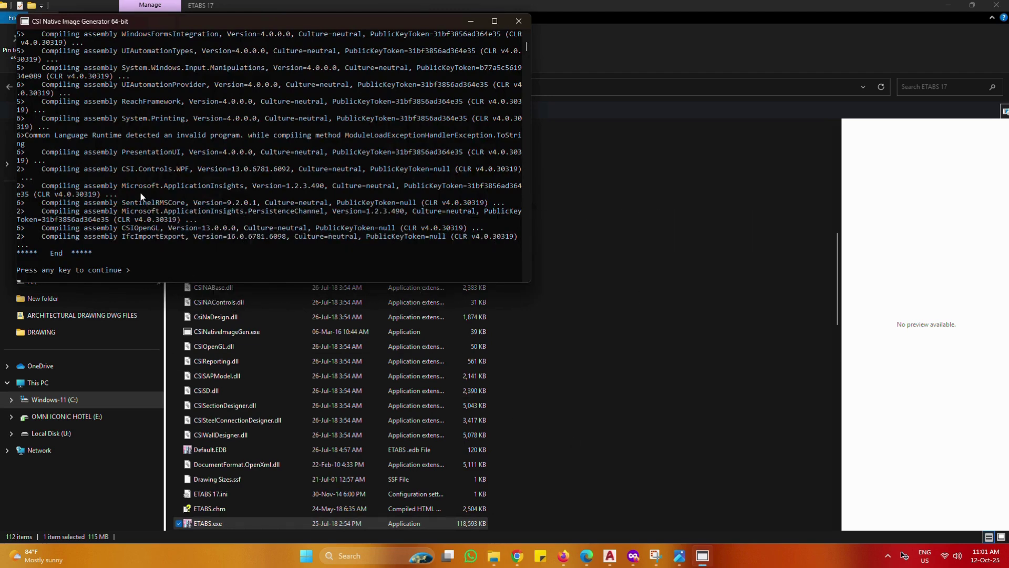
- Dismiss and close the Native Image Generator console, close both Explorer windows, and reposition the ETABS 17 shortcut
{"action": "key", "text": "Return"}
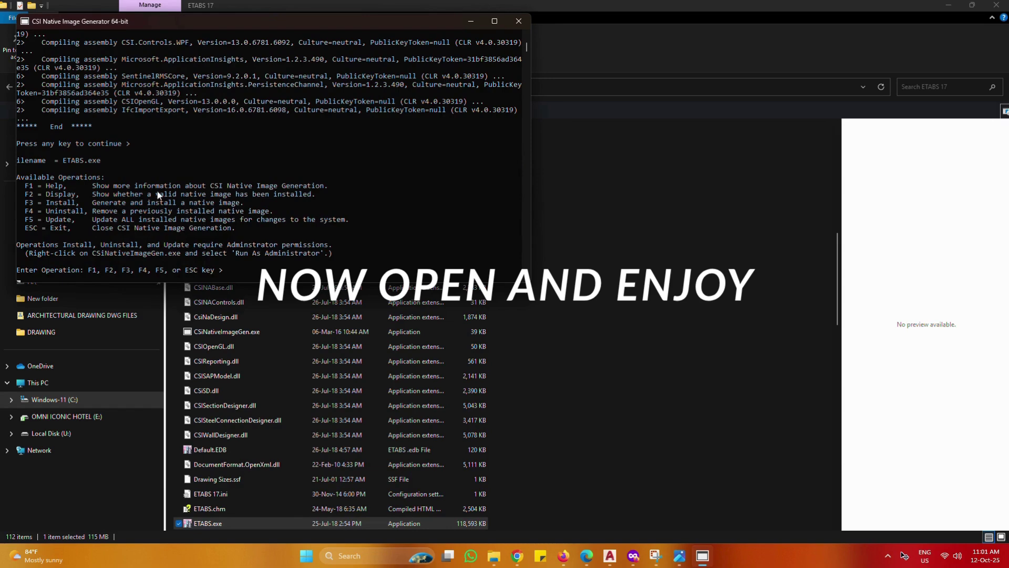
{"action": "left_click_drag", "start_coordinate": [367, 21], "coordinate": [373, 95]}
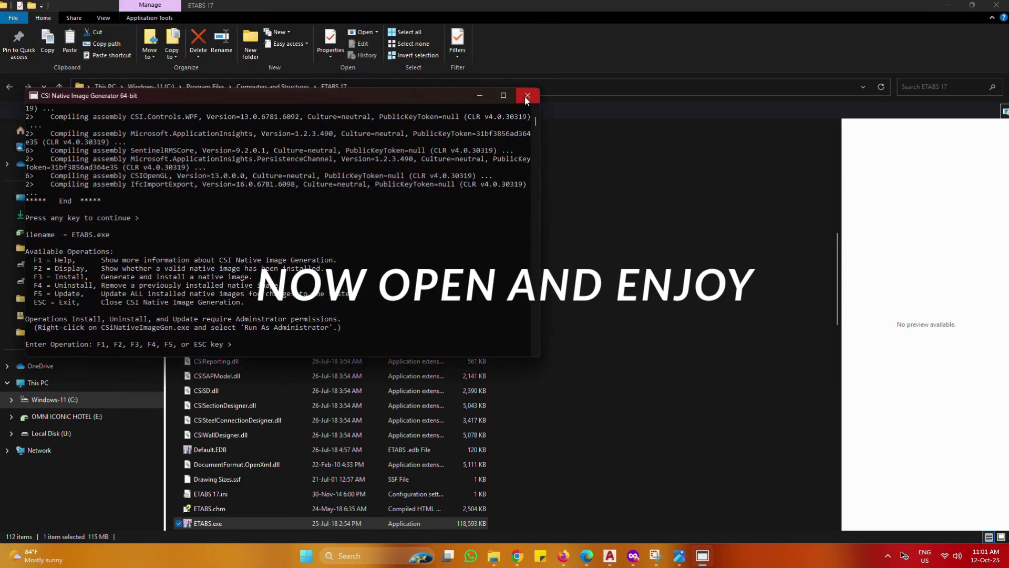
{"action": "left_click", "coordinate": [525, 95]}
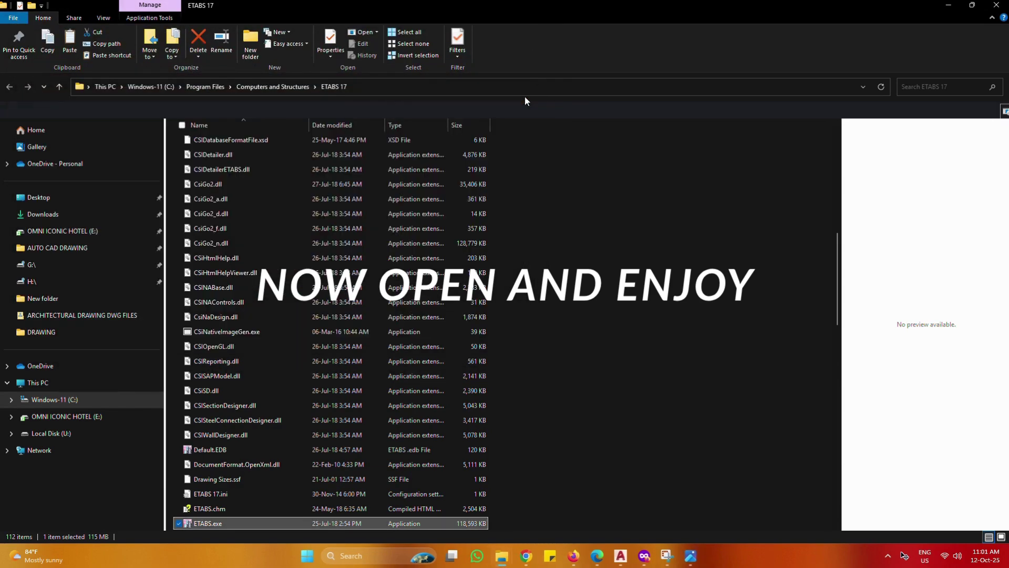
{"action": "left_click", "coordinate": [998, 5]}
{"action": "left_click", "coordinate": [999, 5]}
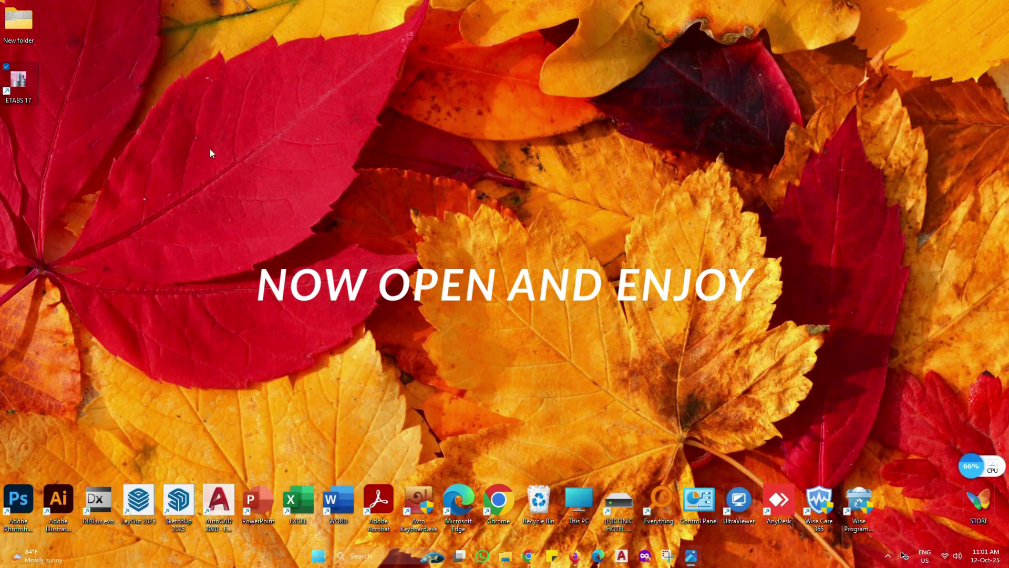
{"action": "left_click_drag", "start_coordinate": [19, 82], "coordinate": [183, 201]}
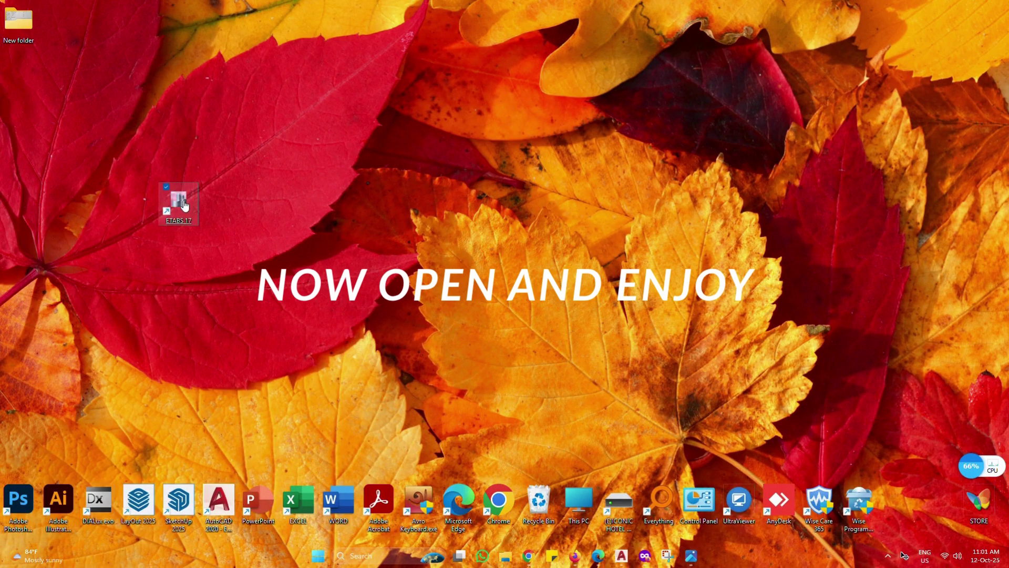
- Launch ETABS 17 and start a New Model using the saved default initialization settings
{"action": "double_click", "coordinate": [183, 201]}
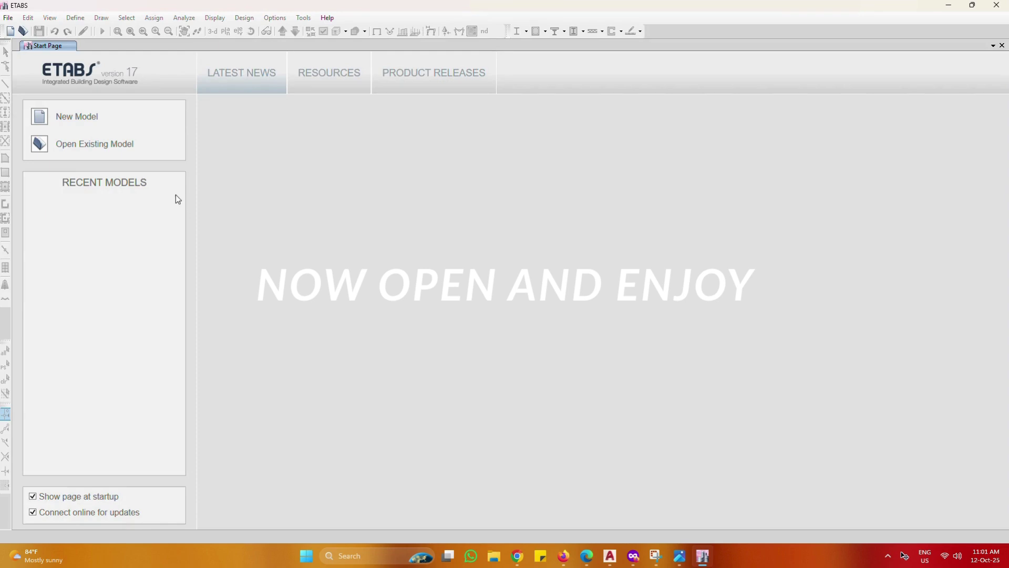
{"action": "left_click", "coordinate": [84, 122]}
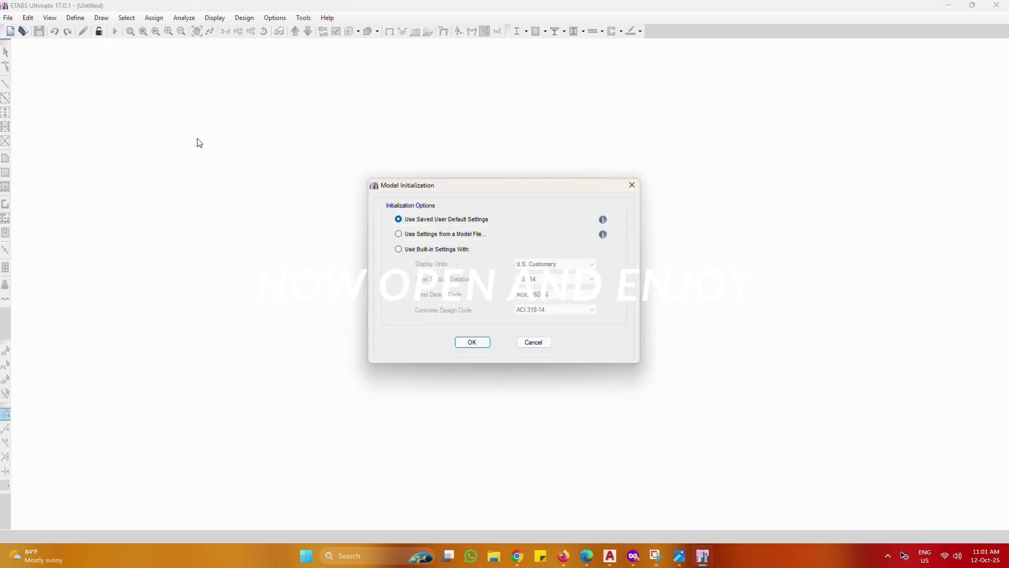
{"action": "left_click", "coordinate": [472, 342]}
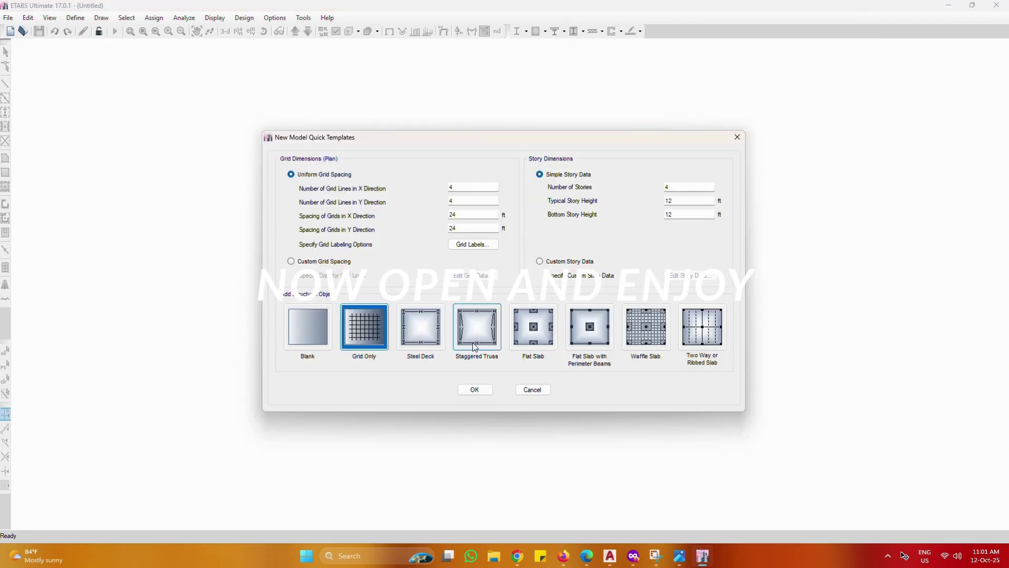